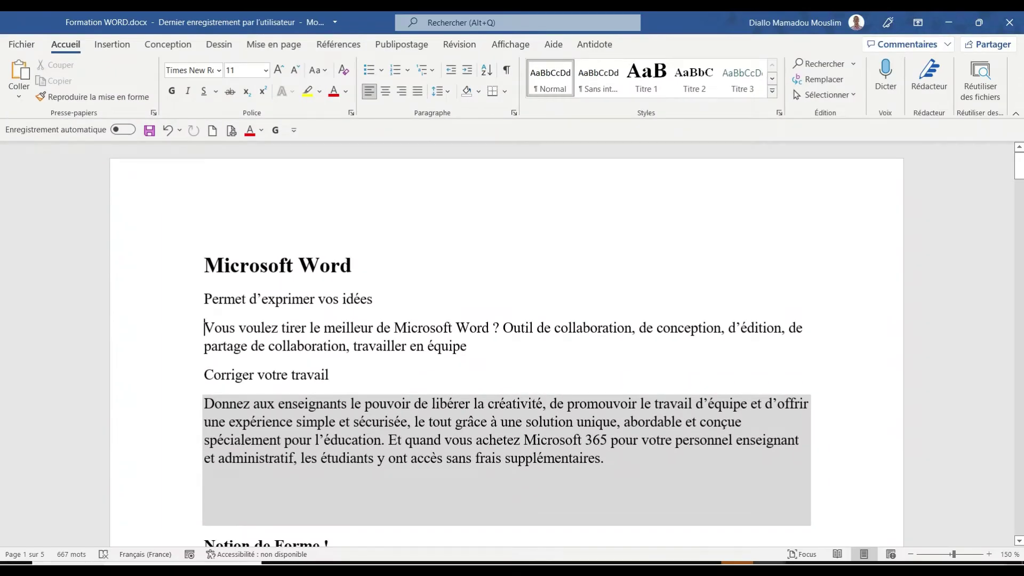
mouse_move(1019, 166)
left_mouse_down()
mouse_move(1019, 479)
mouse_move(1019, 163)
left_mouse_up()
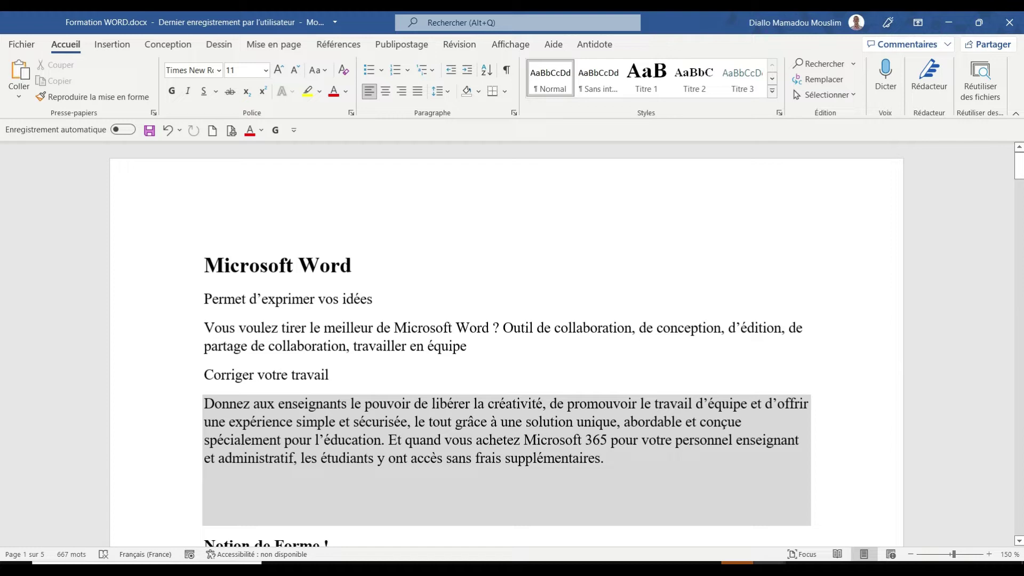
left_click_drag(1018, 163, 2, 349)
left_click_drag(1020, 346, 1020, 160)
left_click_drag(1019, 179, 1021, 281)
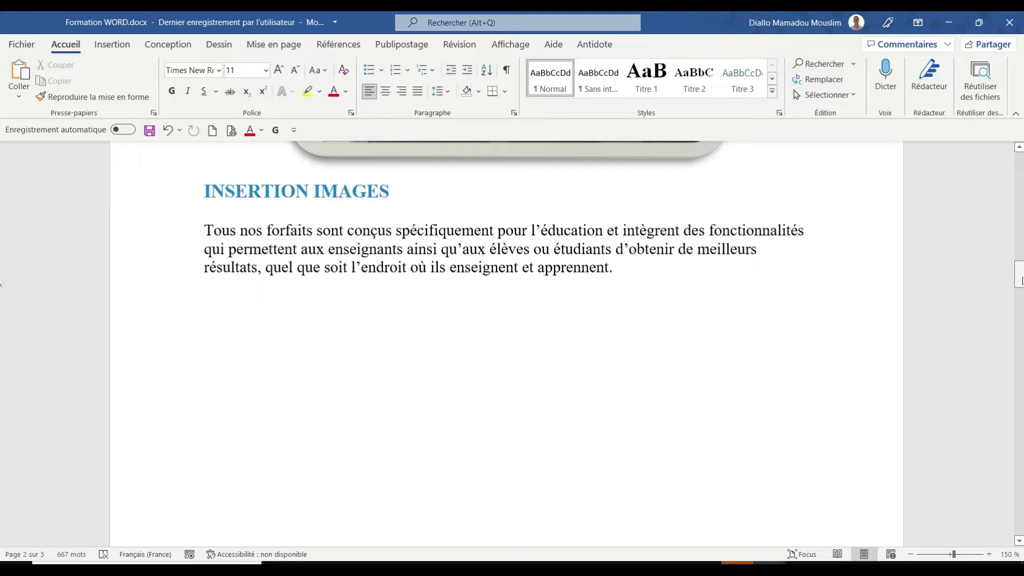
left_click_drag(1021, 281, 1020, 171)
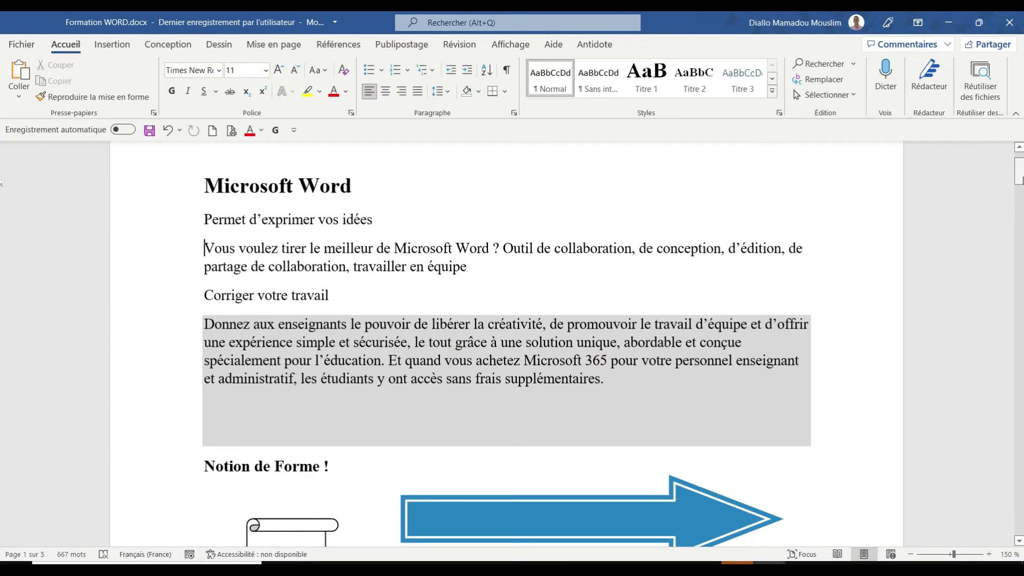
Step: Save the document as "Formation WORD" in Word Document (*.docx) format to the Documents folder of OneDrive - UQAR
left_click(25, 46)
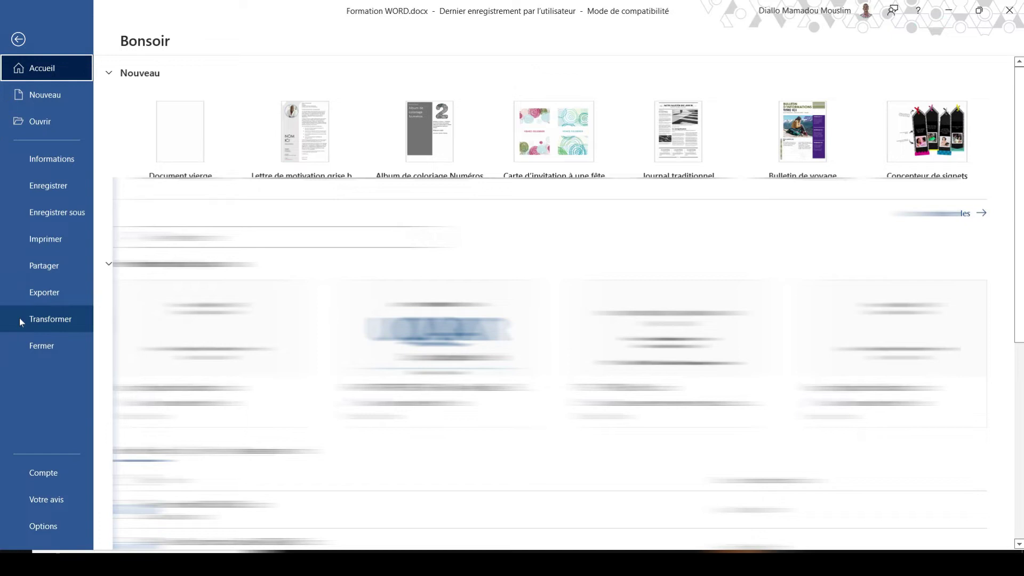
left_click(56, 213)
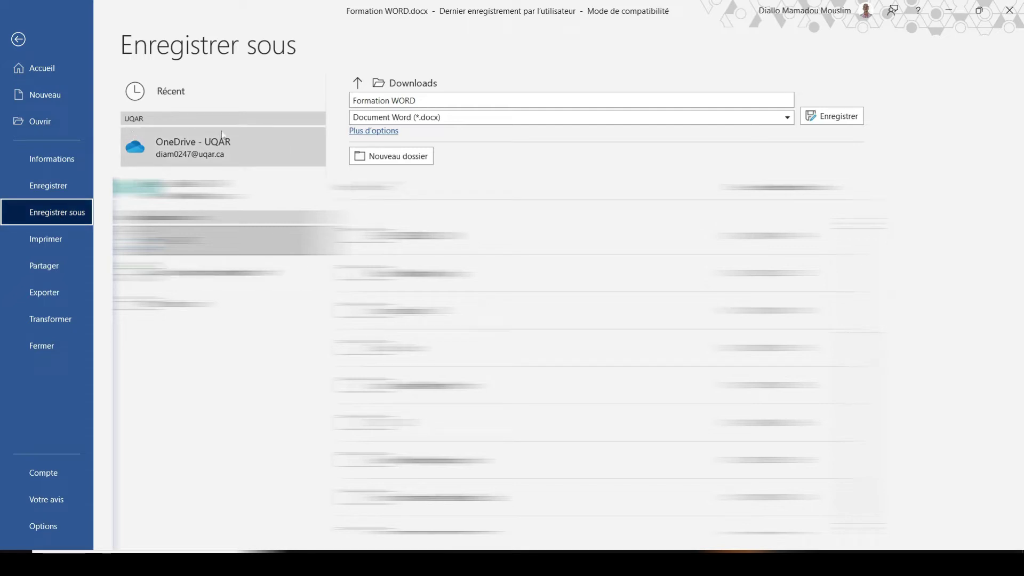
left_click(208, 144)
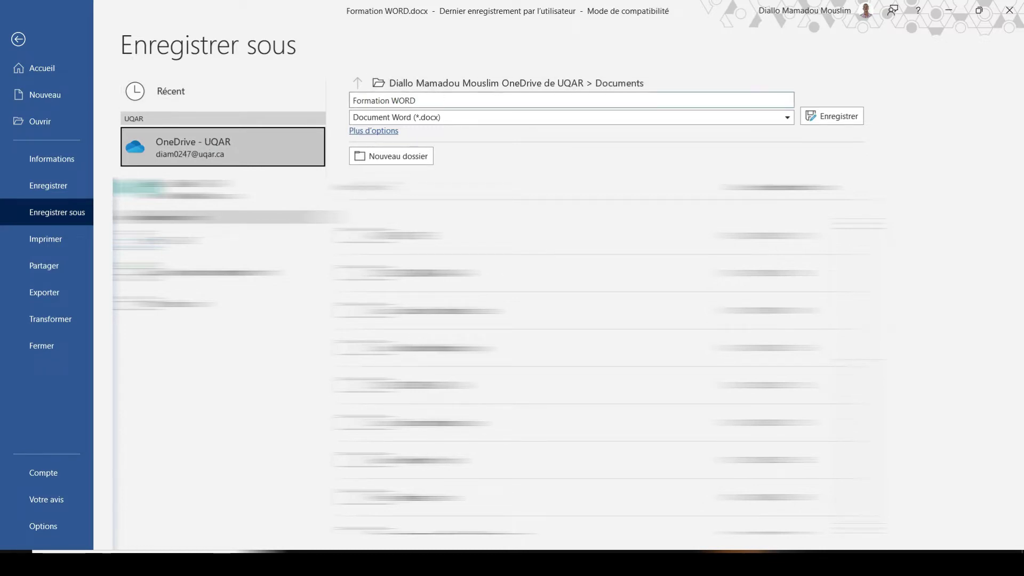
left_click(421, 100)
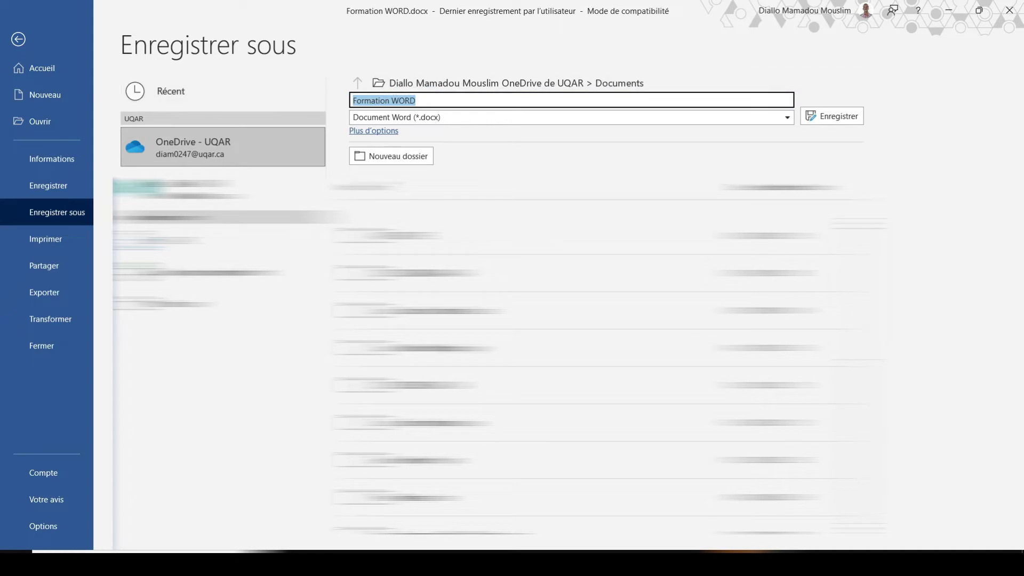
left_click(837, 124)
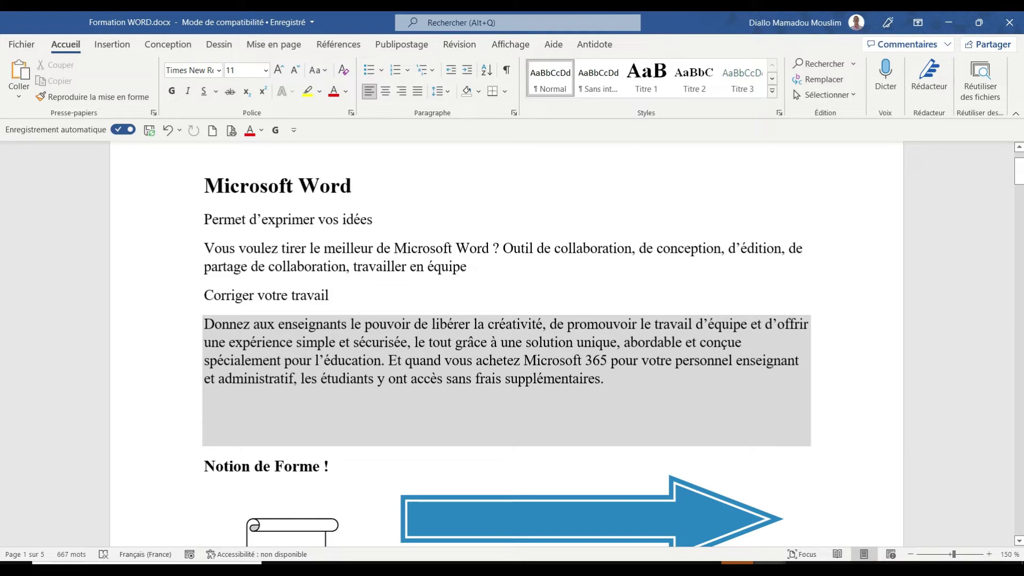
Step: Start sharing the document by link and enter a recipient's e-mail address
mouse_move(803, 568)
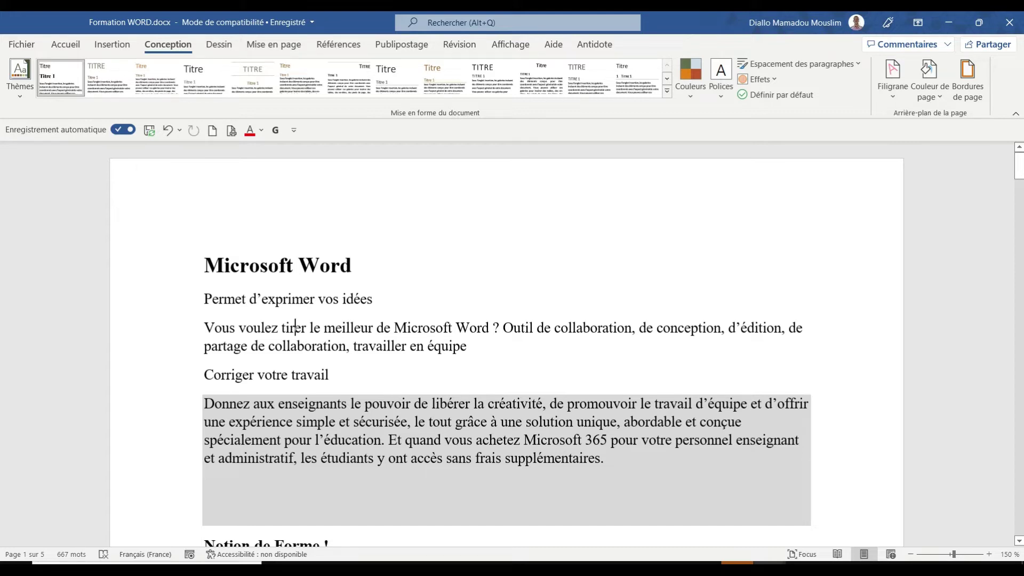
left_click(21, 45)
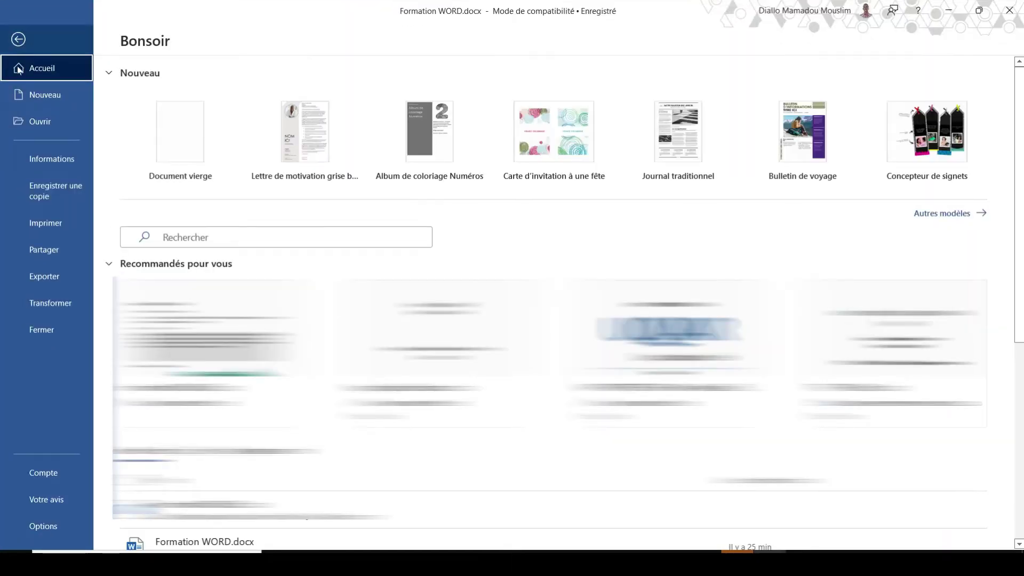
left_click(53, 250)
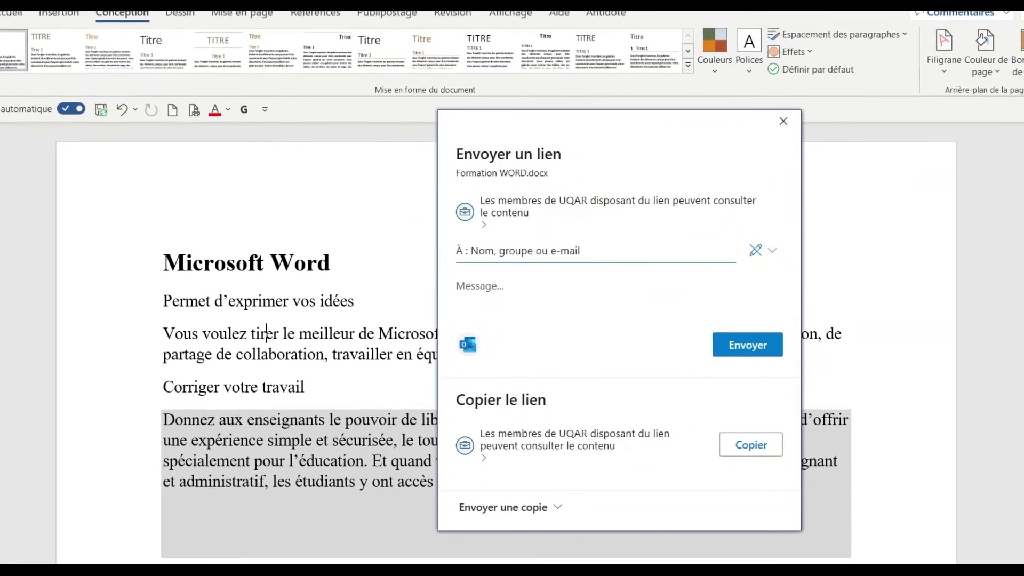
left_click(511, 249)
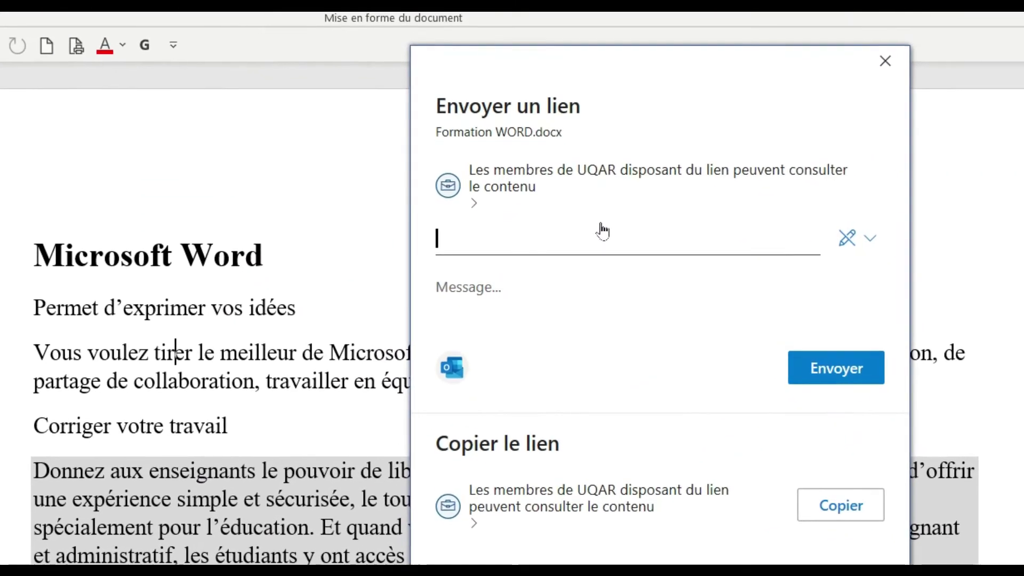
type("diijojioj@m")
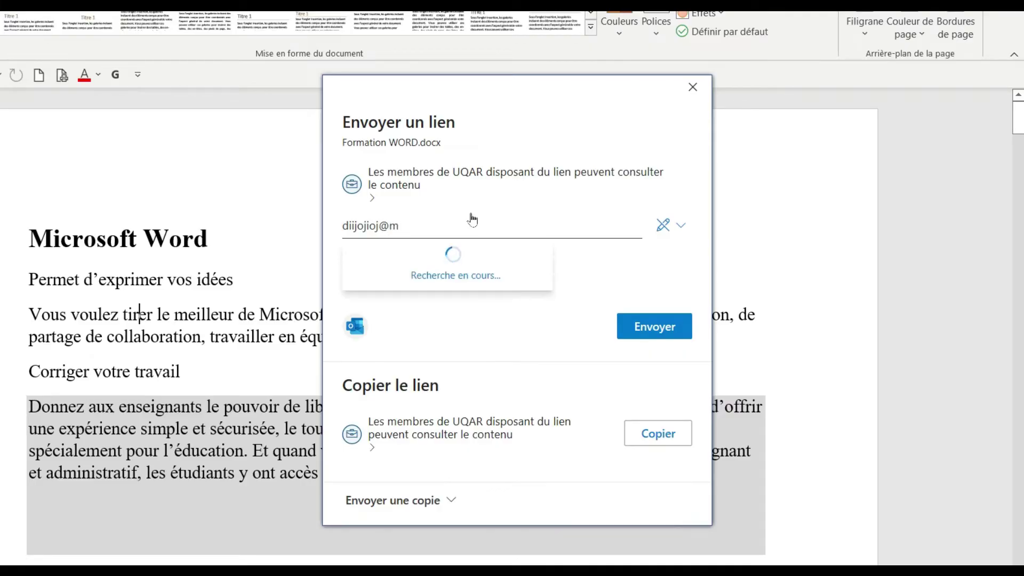
Step: Clear the recipient entry of the sharing link
key("BackSpace")
key("BackSpace")
key("BackSpace")
key("BackSpace")
key("BackSpace")
key("BackSpace")
key("BackSpace")
key("BackSpace")
key("BackSpace")
key("BackSpace")
key("BackSpace")
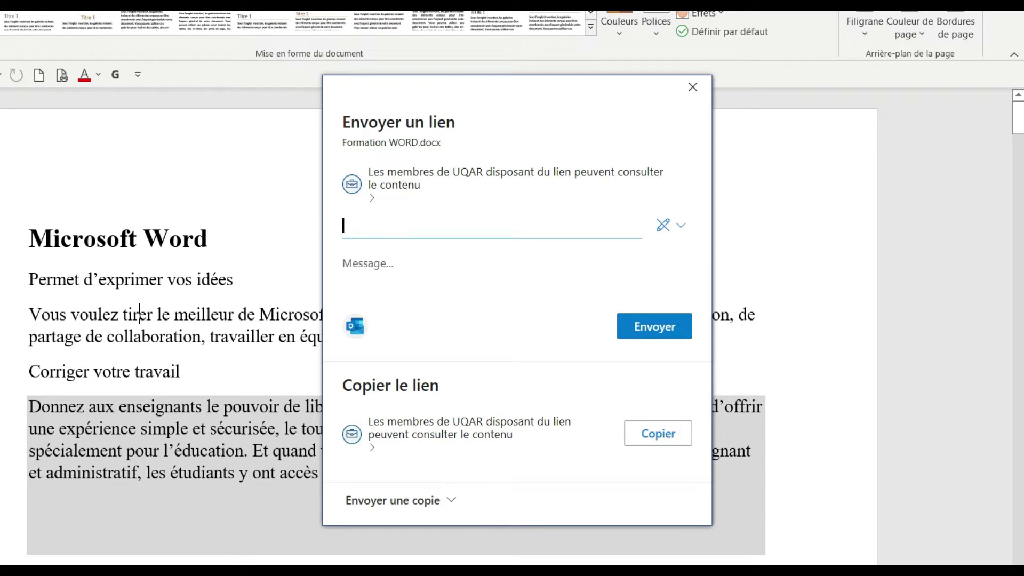
Step: View the message area and the formats for sending a copy, and close the sharing window without sending
left_click(380, 266)
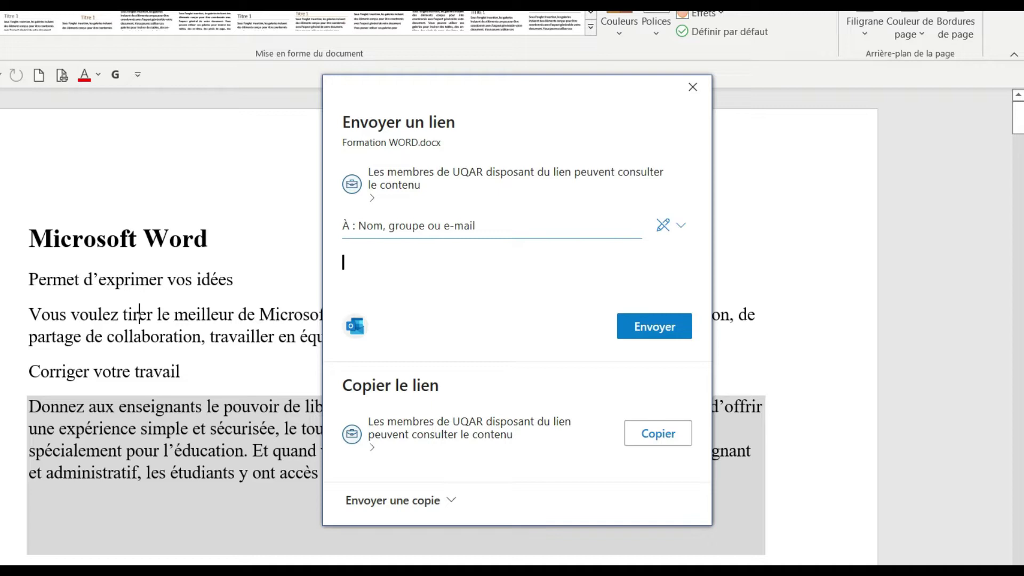
left_click(443, 520)
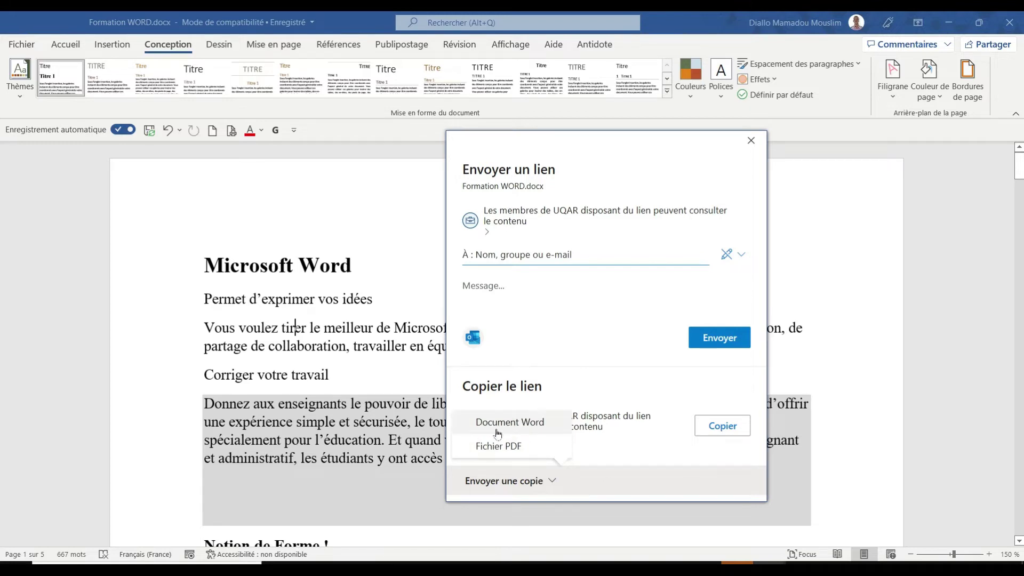
left_click(750, 141)
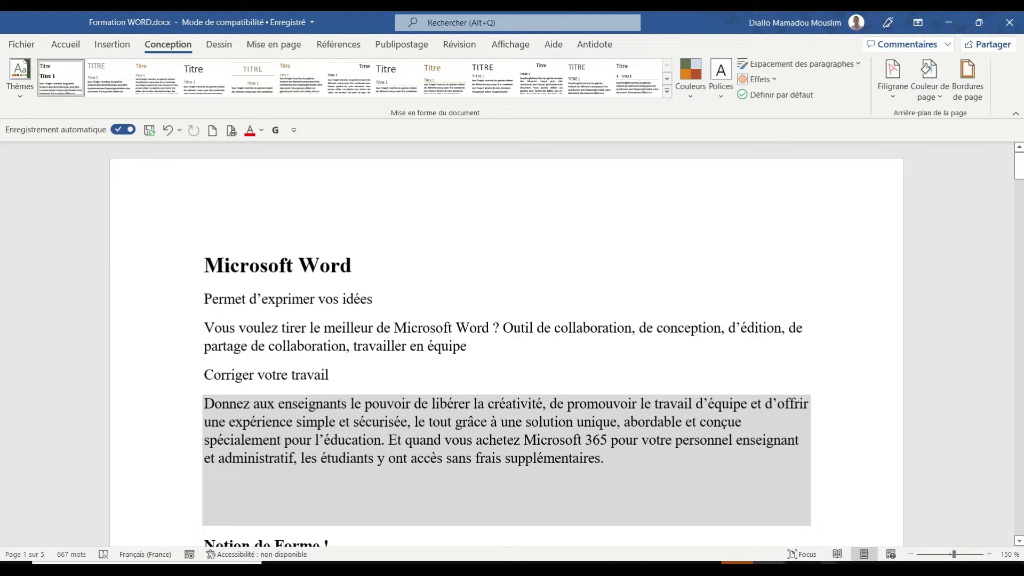
left_click(828, 568)
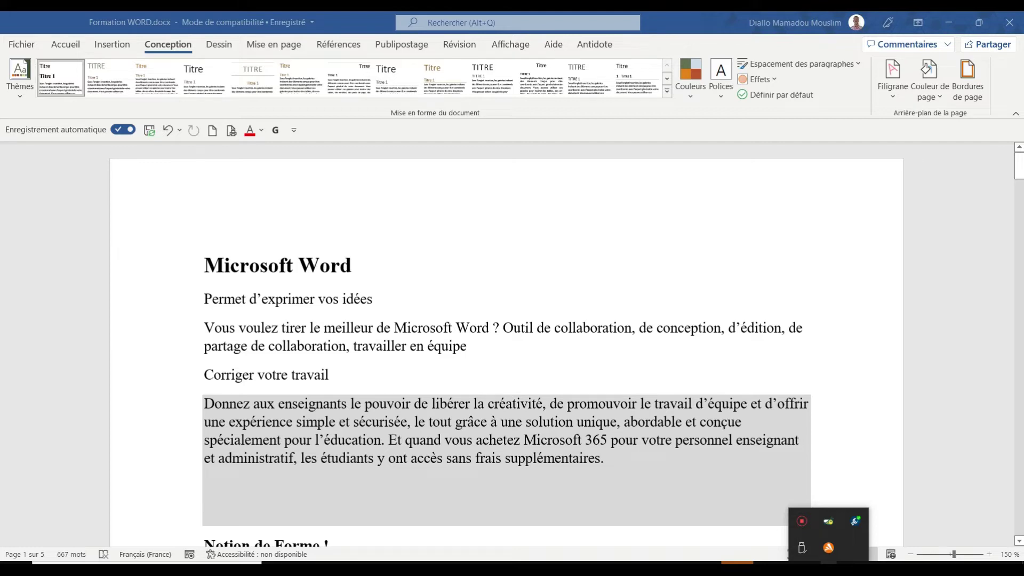
left_click(801, 521)
left_click_drag(1019, 174, 1015, 264)
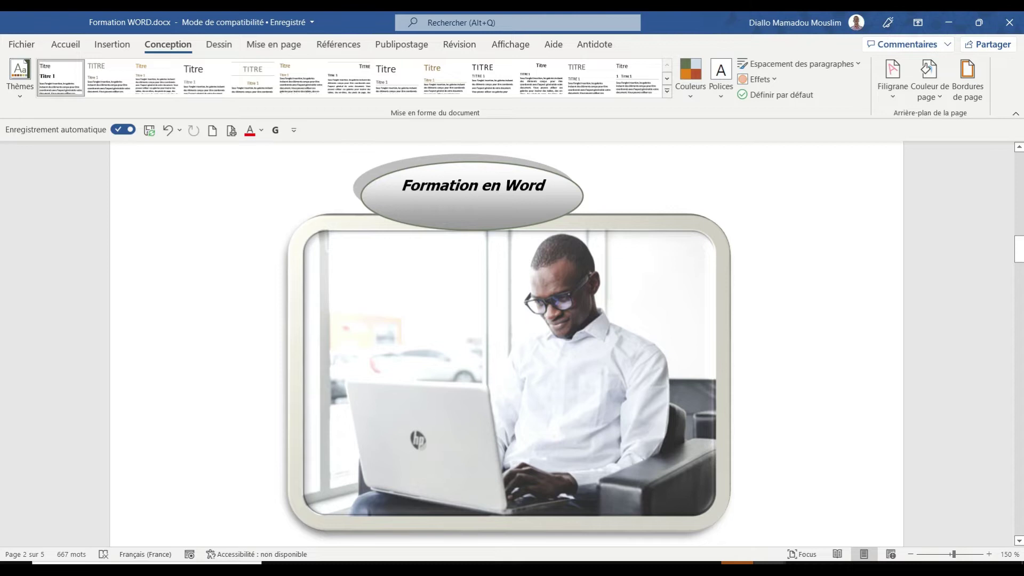
left_click(803, 568)
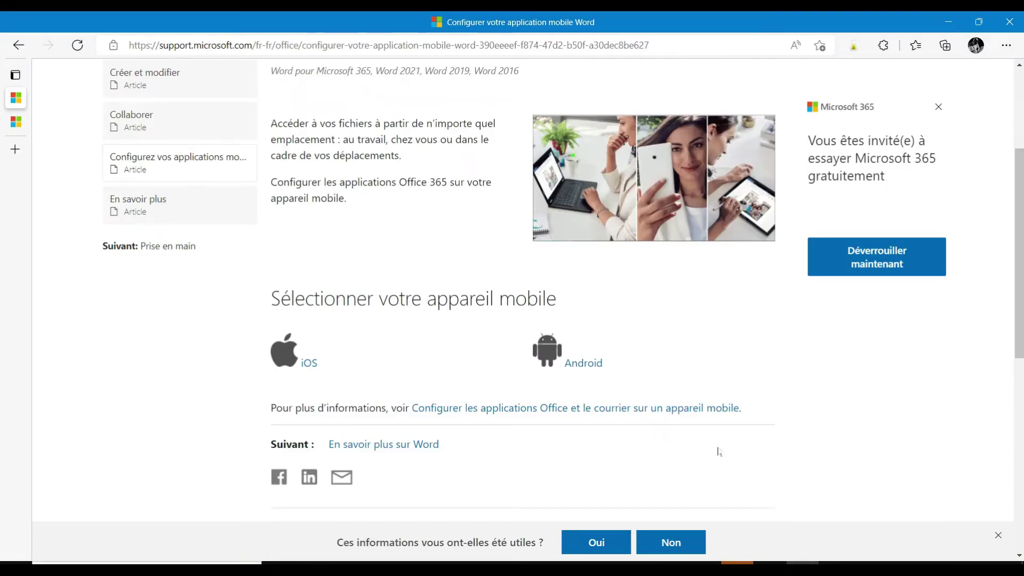
Step: Examine the Microsoft support page on configuring the Word mobile app, including the choice of mobile device
scroll(1021, 193, "up", 1)
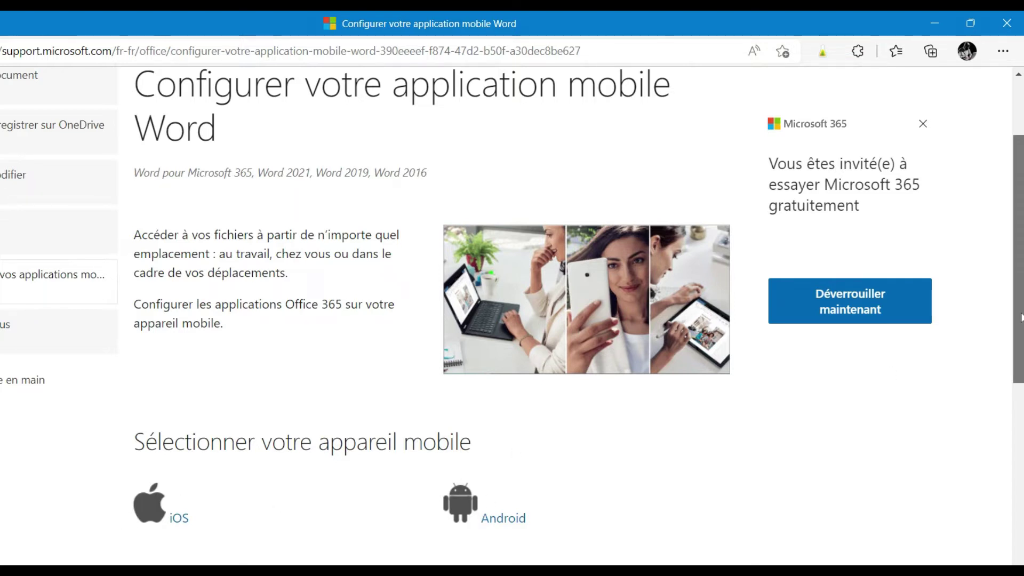
scroll(891, 372, "down", 5)
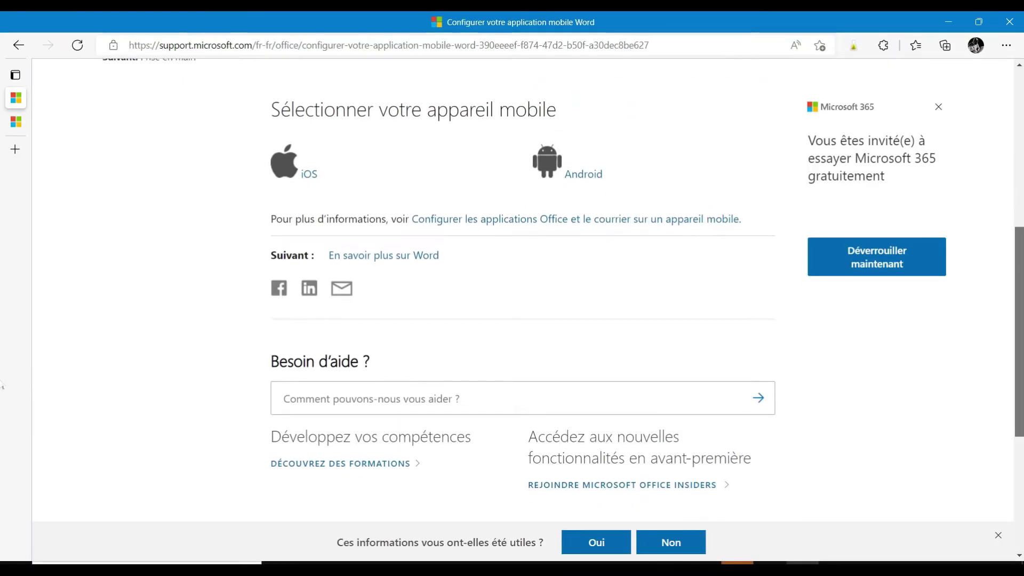
key("Home")
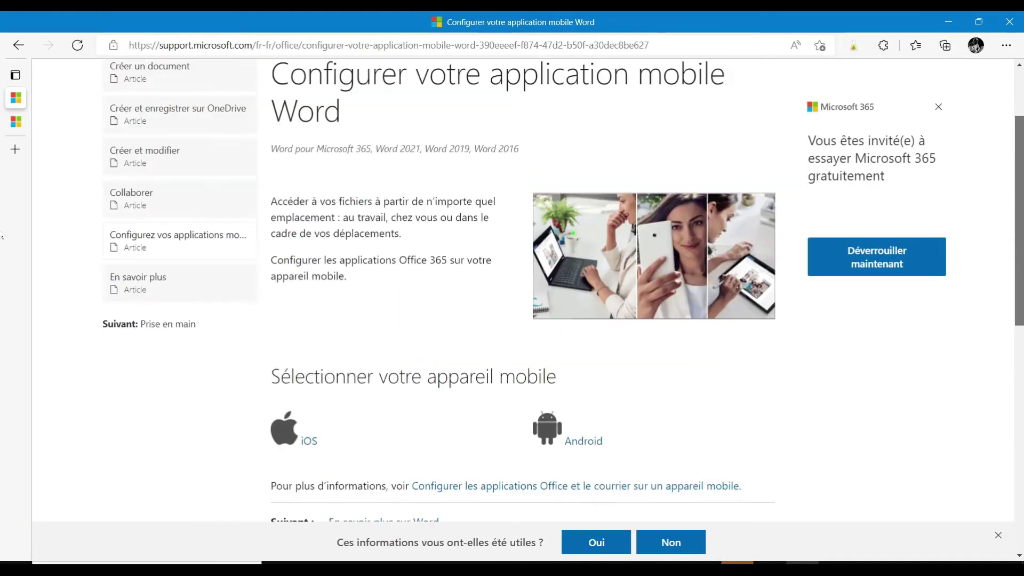
mouse_move(1022, 219)
left_mouse_down()
mouse_move(1023, 375)
mouse_move(1020, 218)
left_mouse_up()
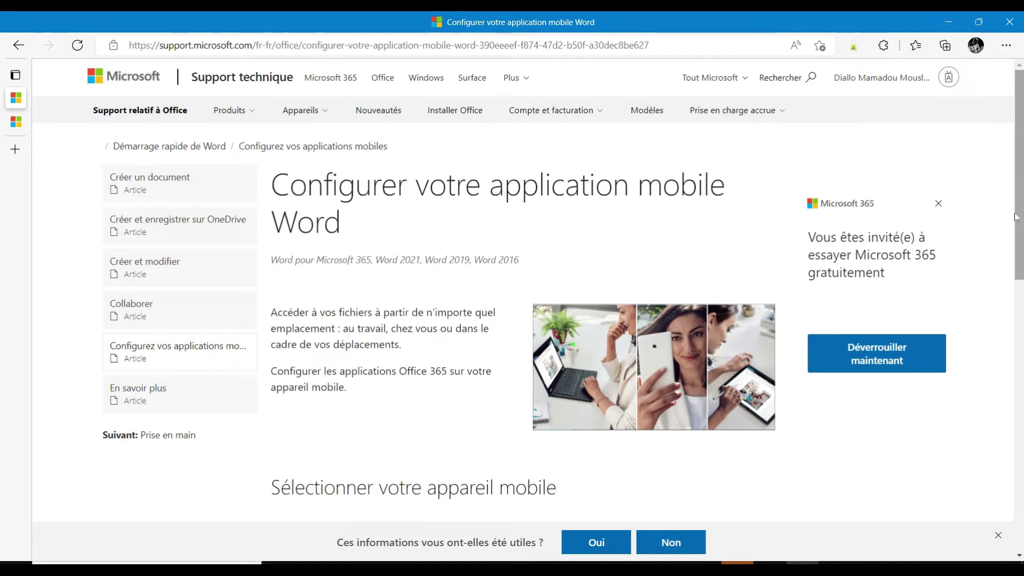
mouse_move(1018, 145)
left_mouse_down()
mouse_move(1018, 179)
mouse_move(1018, 145)
left_mouse_up()
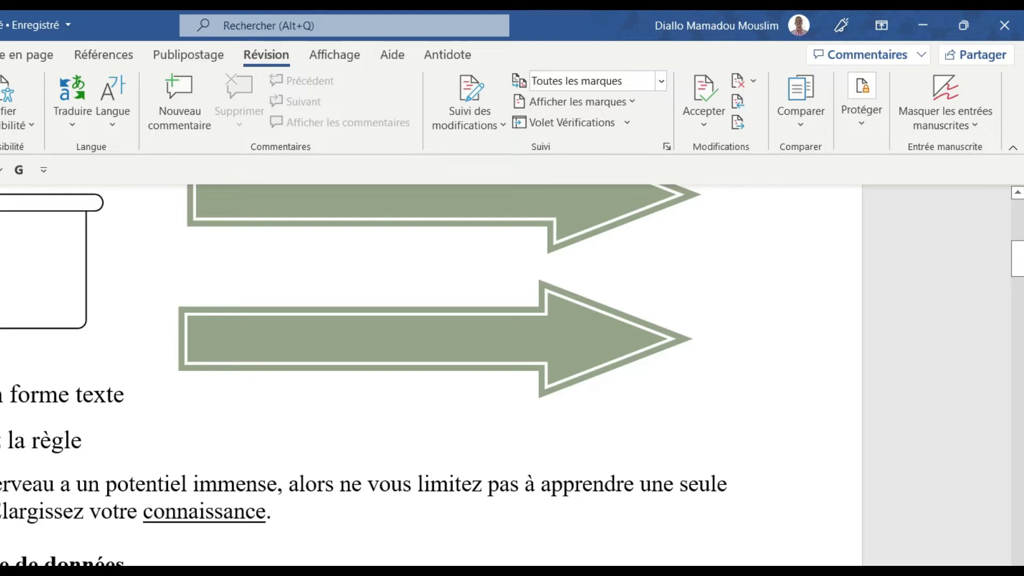
key("alt+h")
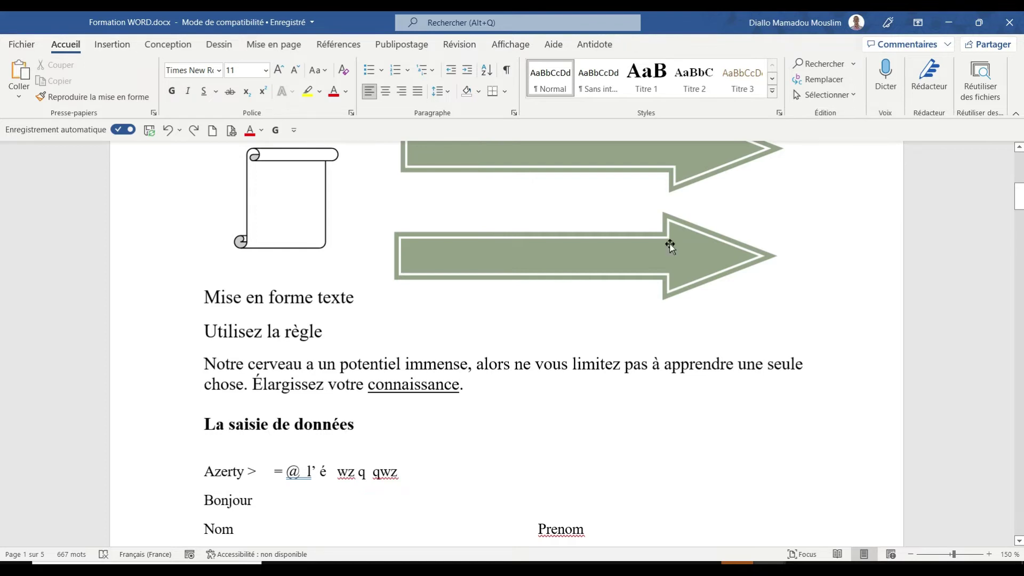
left_click_drag(1019, 210, 1018, 184)
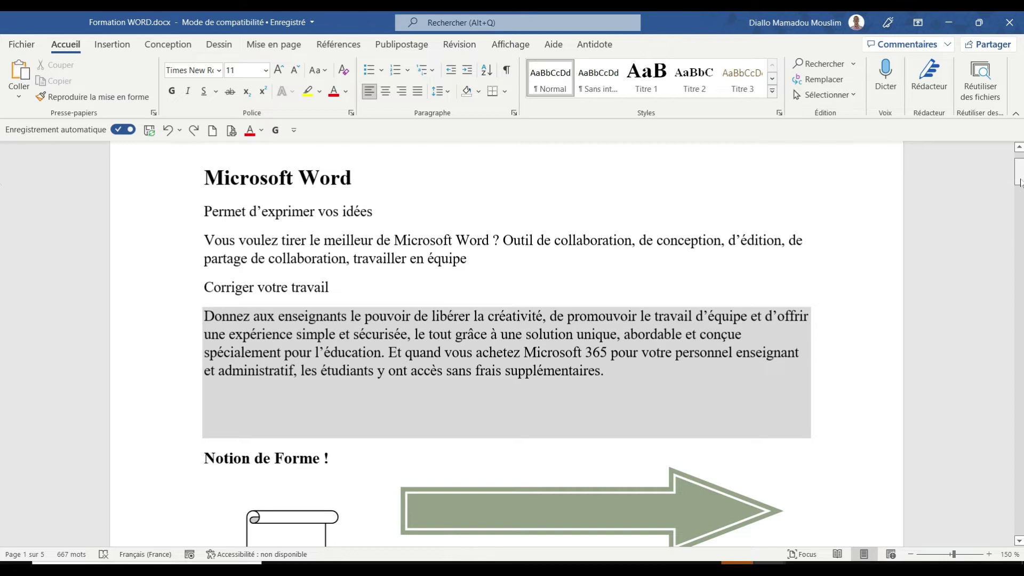
left_click_drag(1020, 183, 1018, 143)
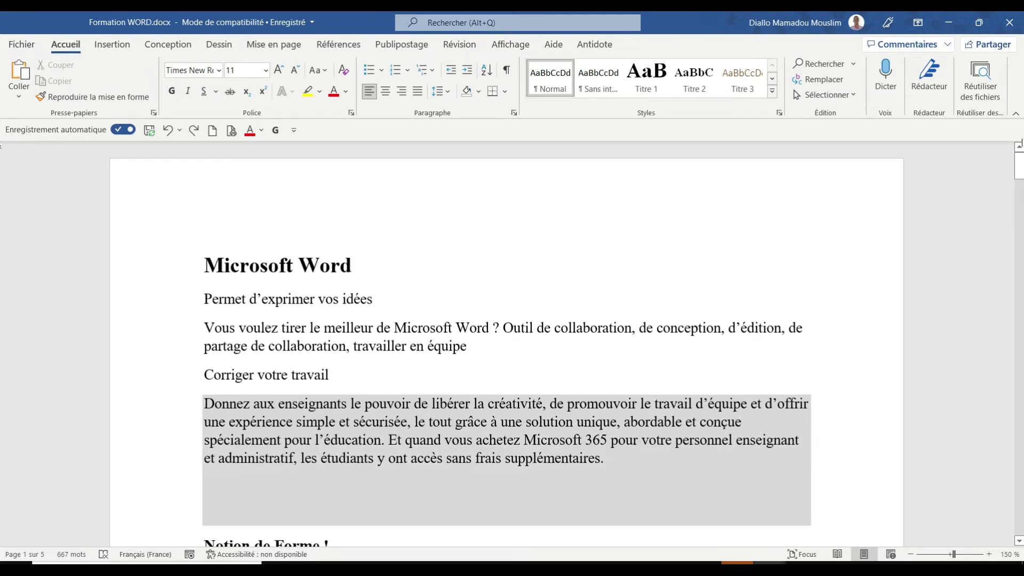
left_click_drag(1019, 144, 1, 265)
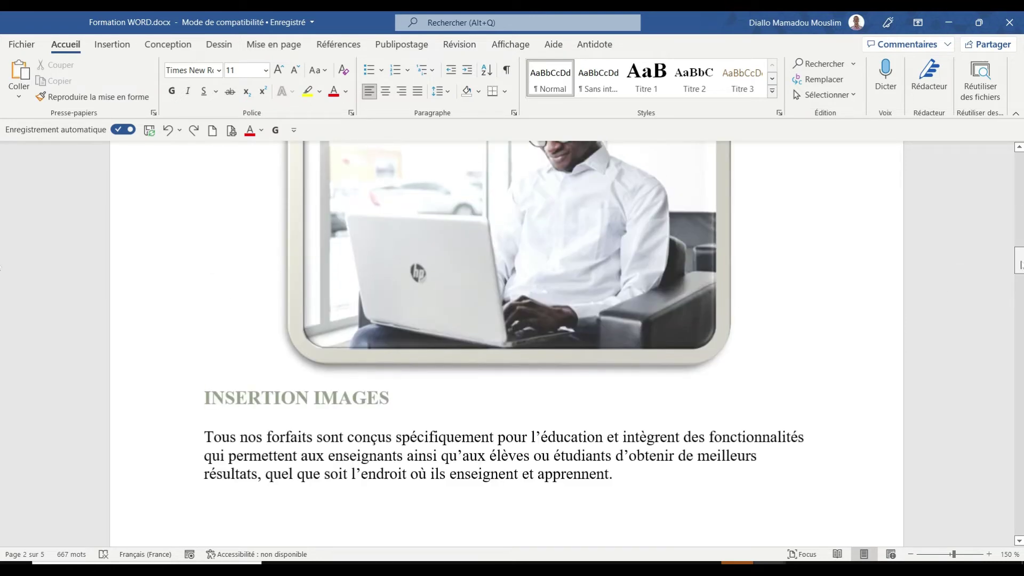
left_click_drag(1020, 265, 1020, 169)
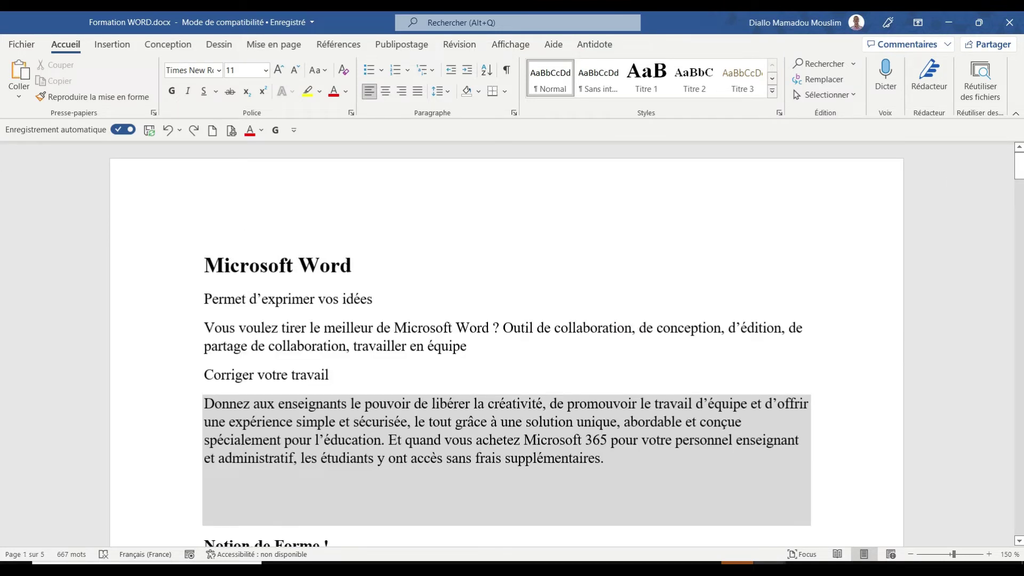
Step: Insert the heading "Suivi des modifications" on its own line above "Notion de Forme !"
left_click_drag(1020, 168, 1021, 192)
left_click(202, 234)
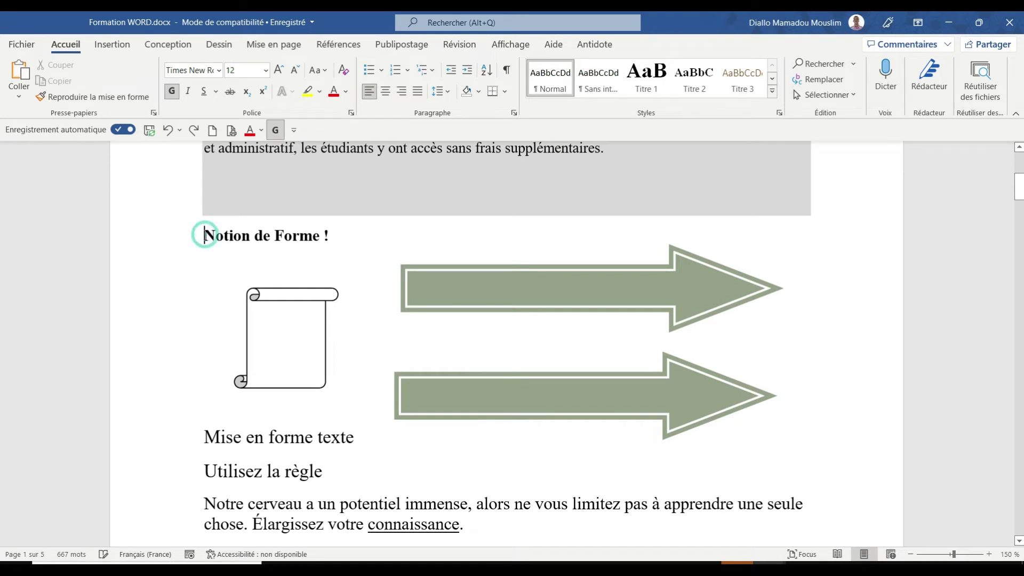
type("Suivi ")
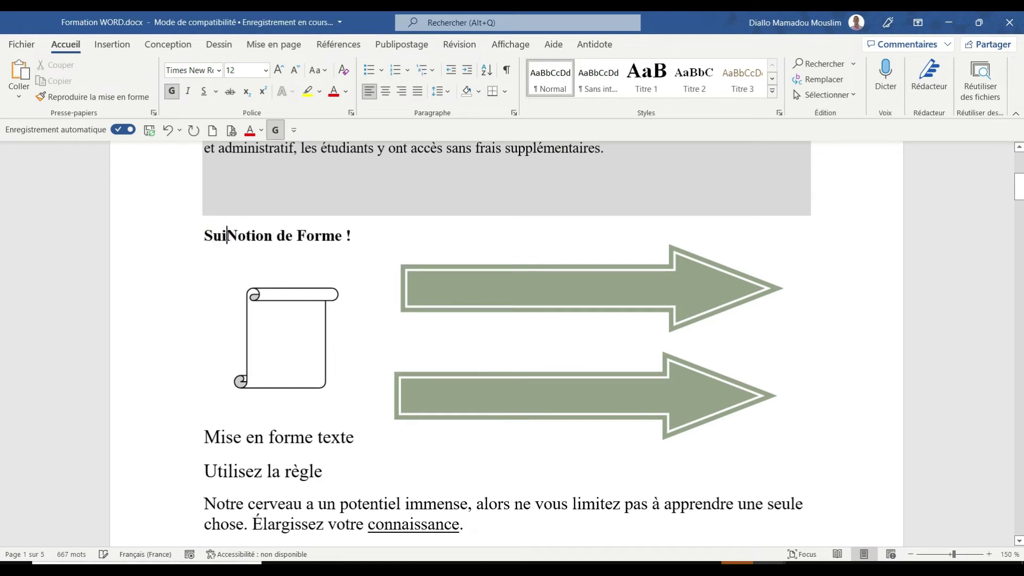
type("des ")
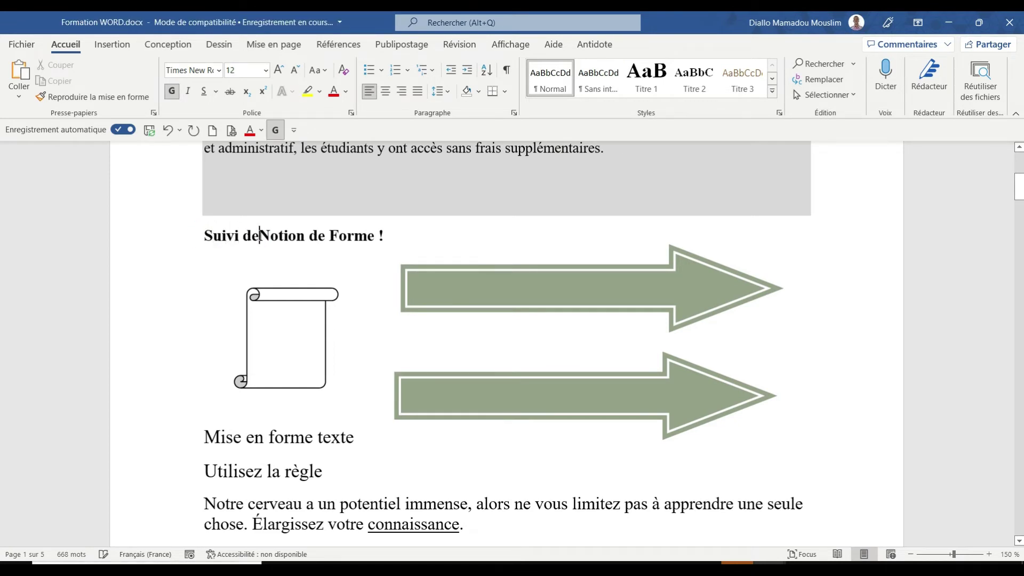
type("modifications")
key("Return")
Step: Add several empty lines below the "Suivi des modifications" heading and place the insertion point among them
key("Return")
key("Return")
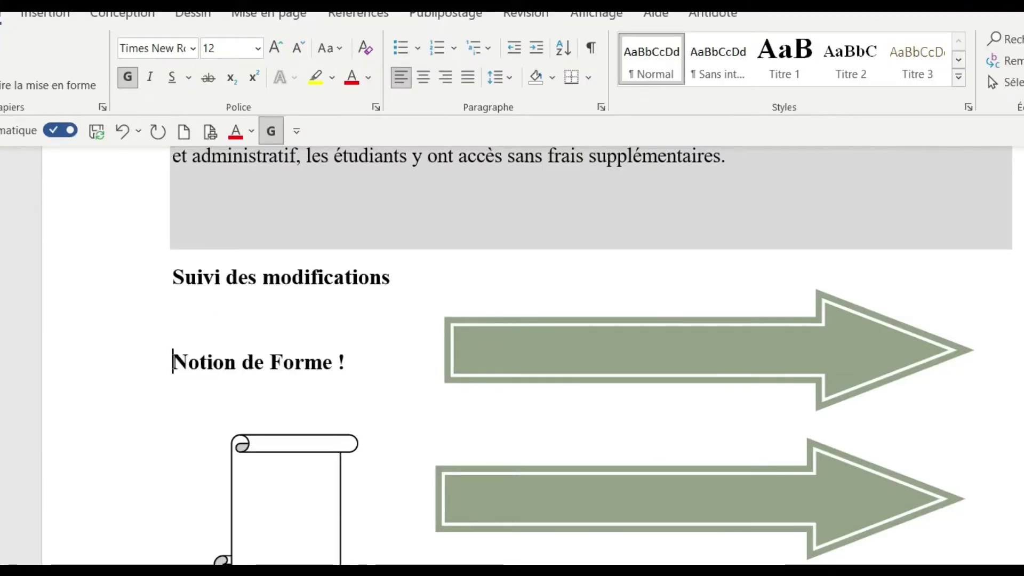
key("Return")
key("Return")
key("Up")
key("Up")
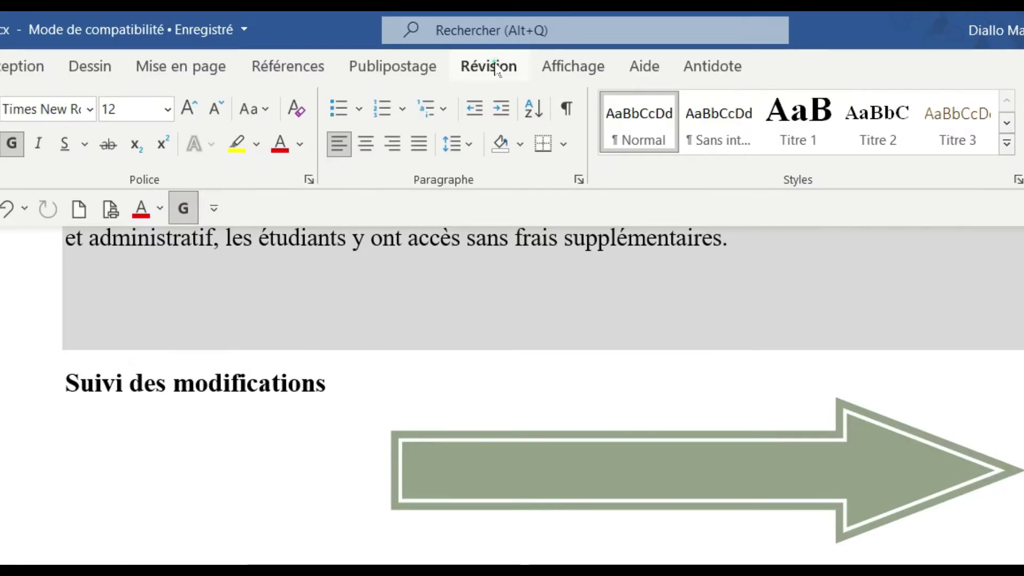
Step: Open the options for whose modifications to track, and view the revision details of the inserted word "Formation"
left_click(465, 47)
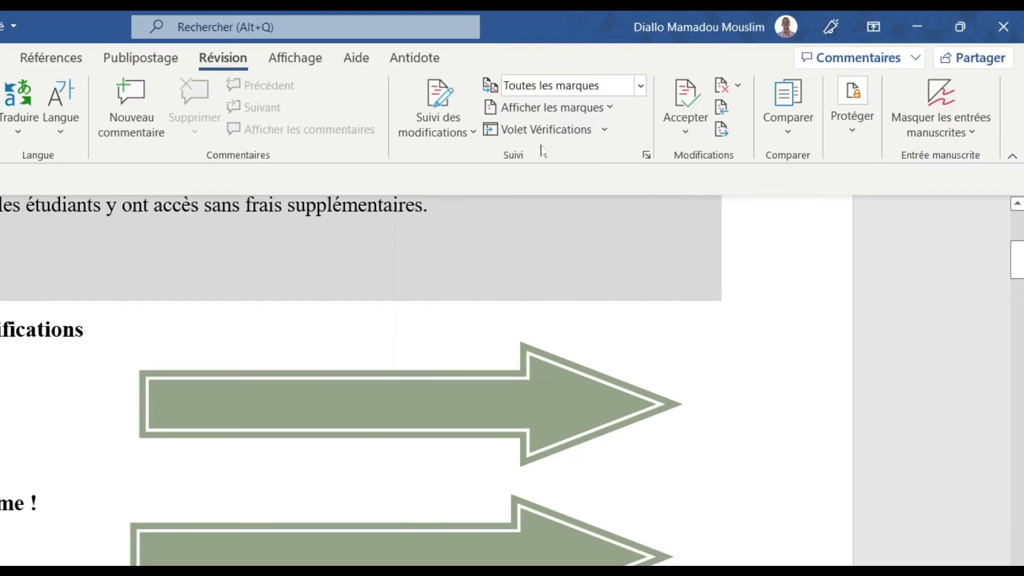
left_click(468, 132)
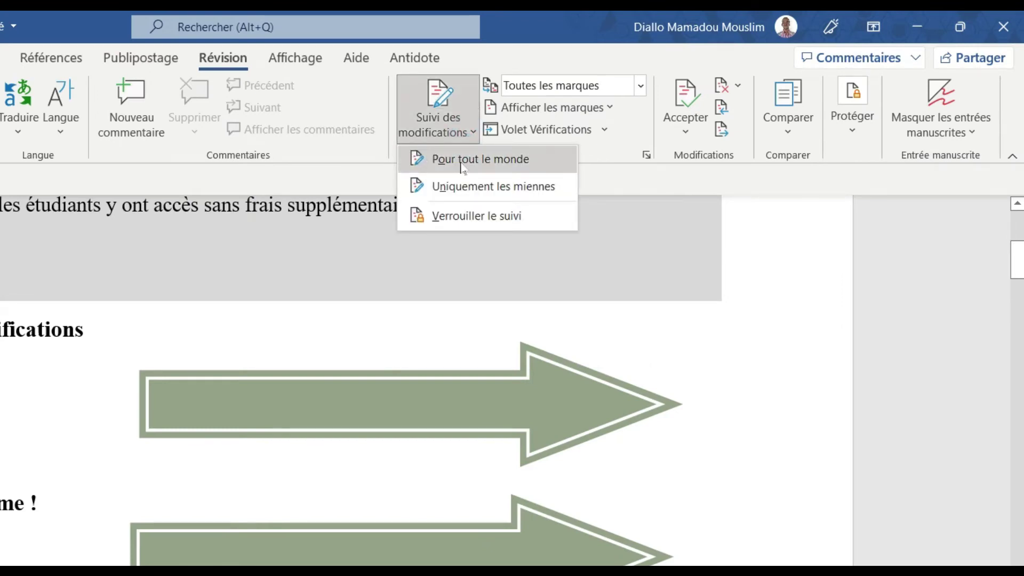
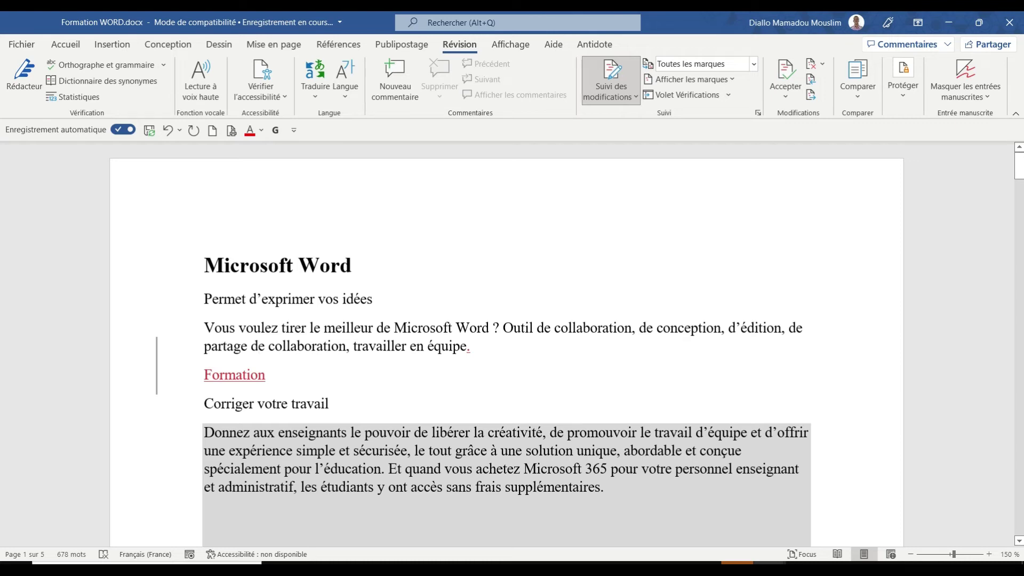
mouse_move(469, 348)
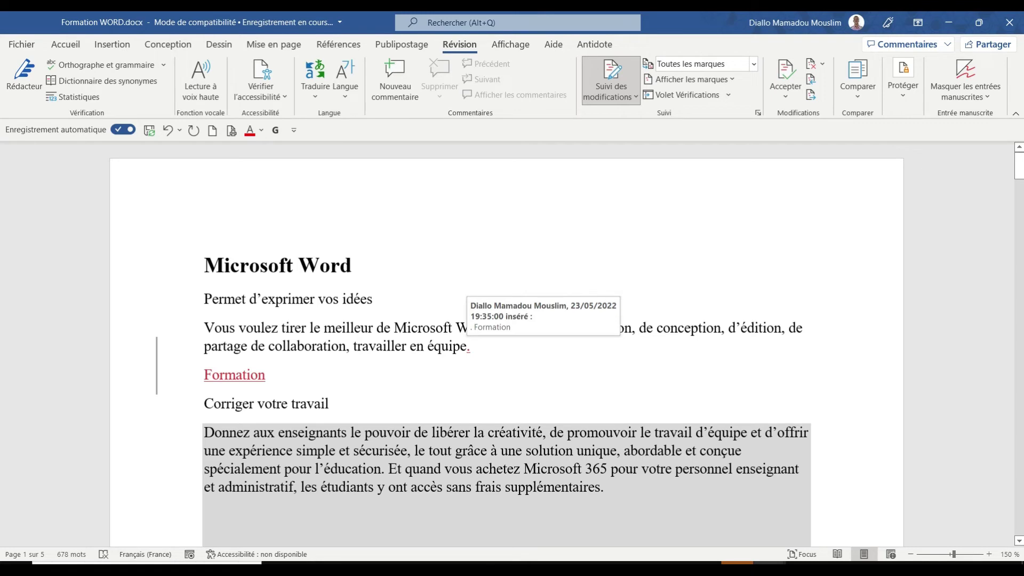
mouse_move(237, 375)
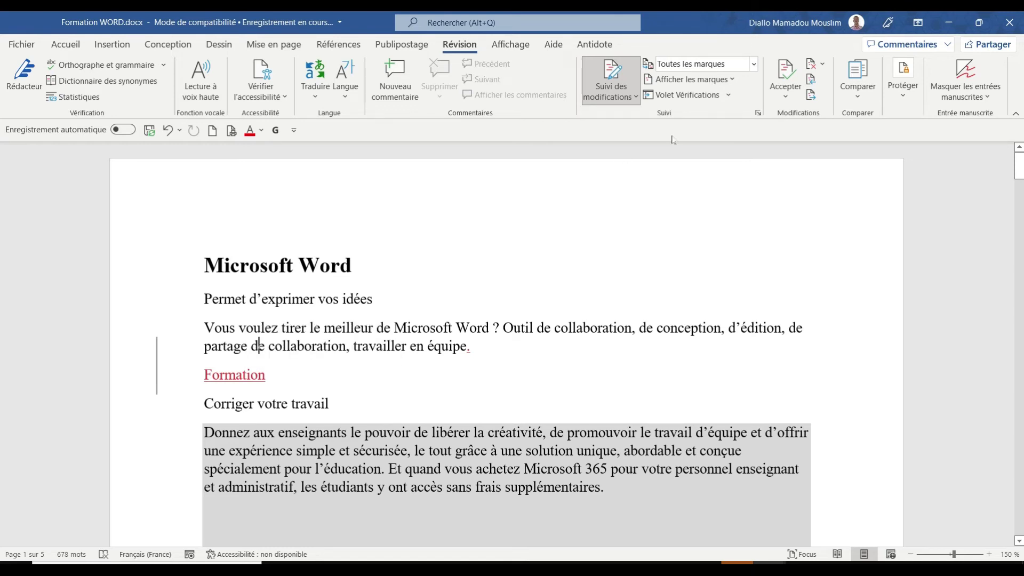
Step: Compare the Marques simples and Toutes les marques displays of the tracked changes
left_click(753, 64)
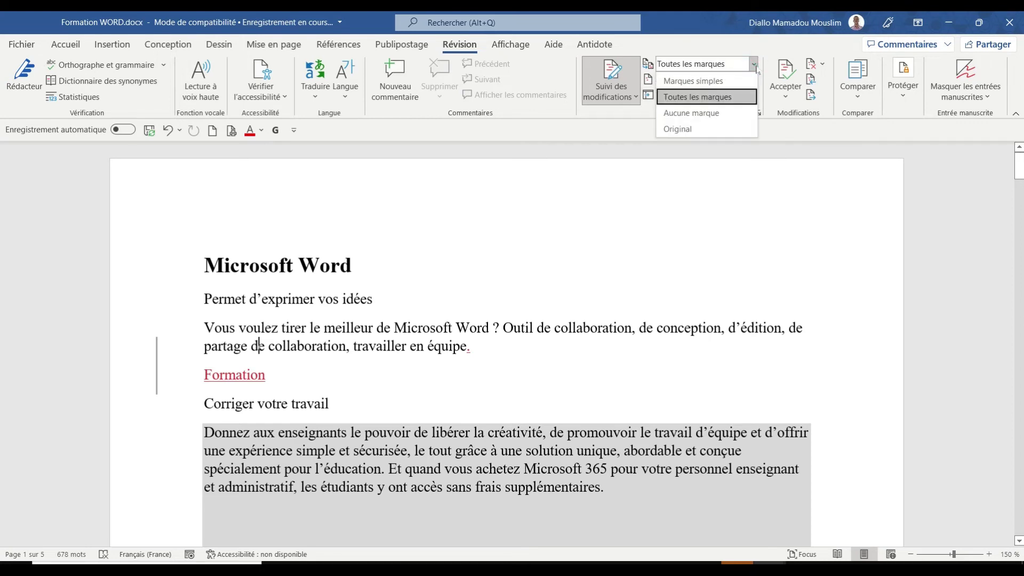
left_click(723, 82)
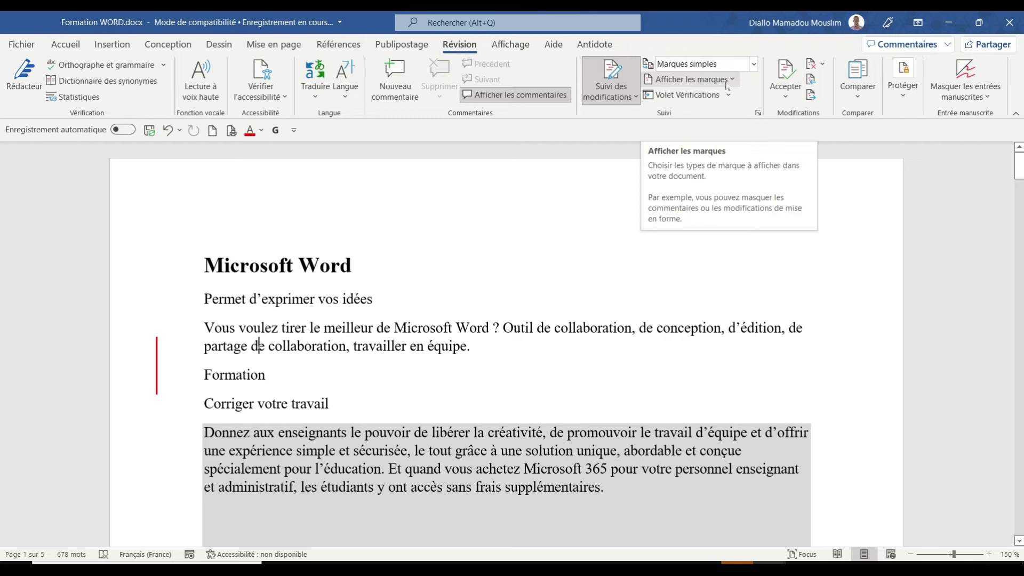
left_click(755, 65)
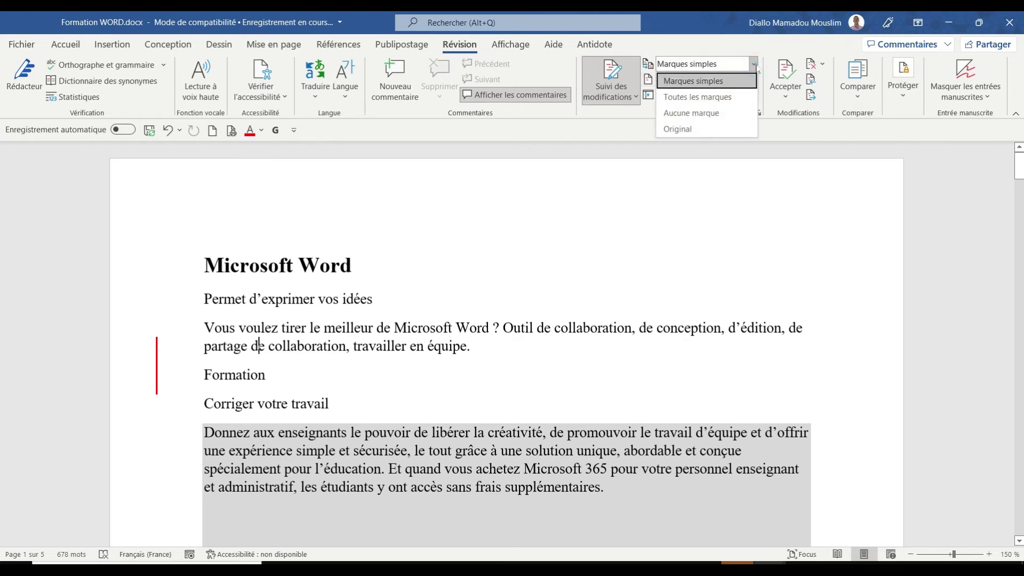
left_click(735, 96)
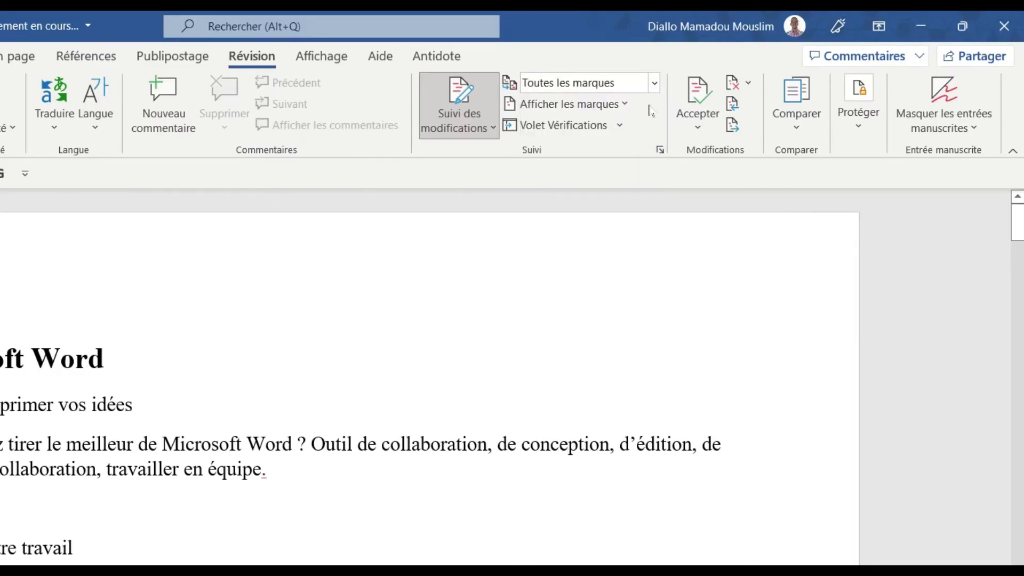
Step: View the document with revision marks hidden using Aucune marque, and in its Original version
left_click(654, 83)
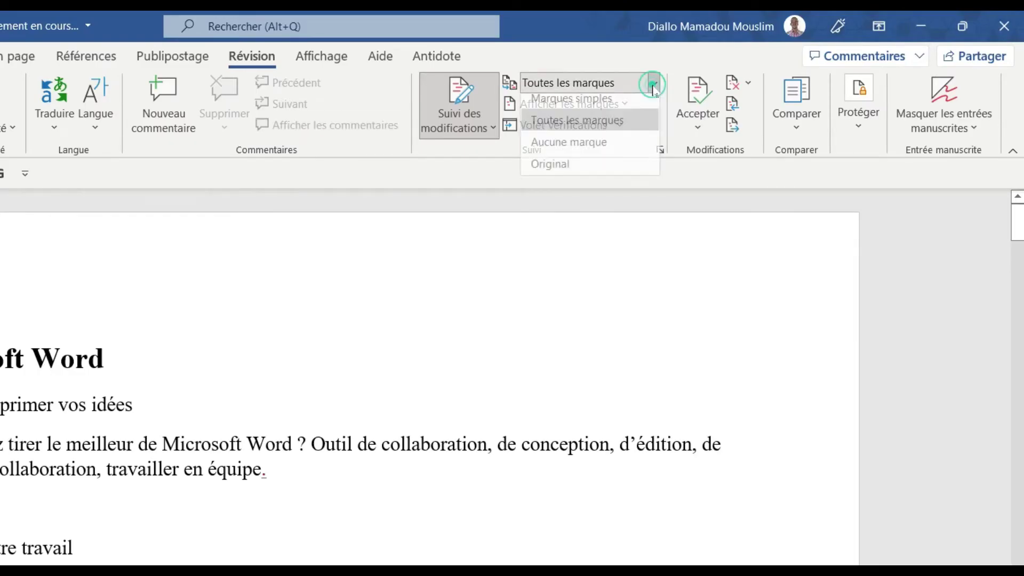
left_click(622, 155)
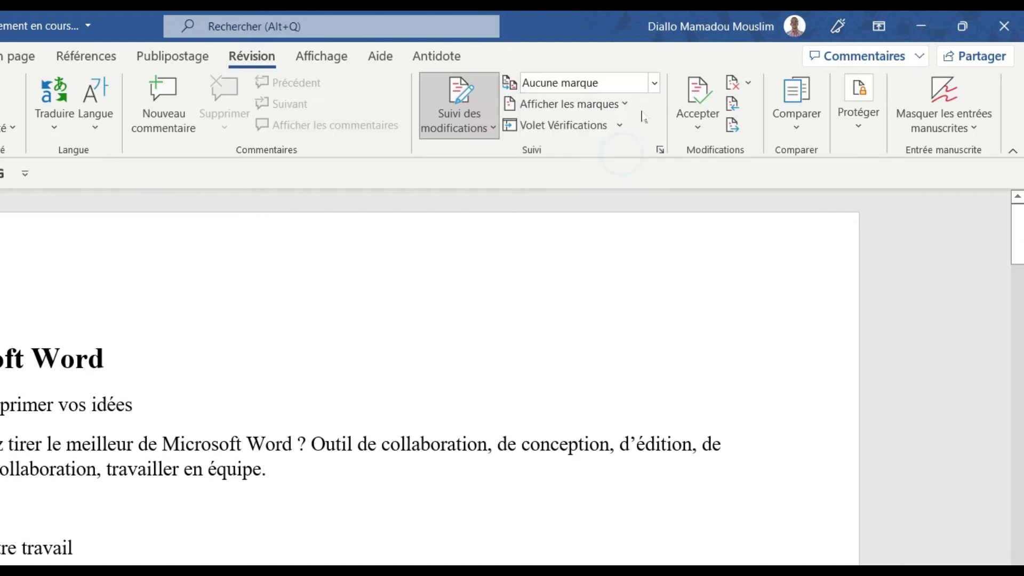
left_click(653, 83)
left_click(609, 176)
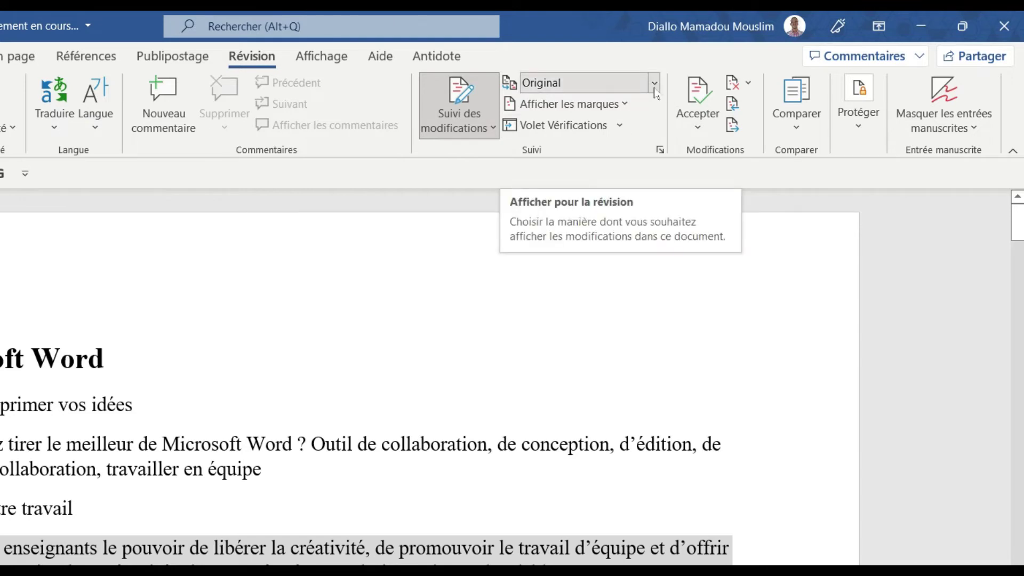
Step: Alternate the revision display between Marques simples and Toutes les marques, ending with Toutes les marques
left_click(654, 83)
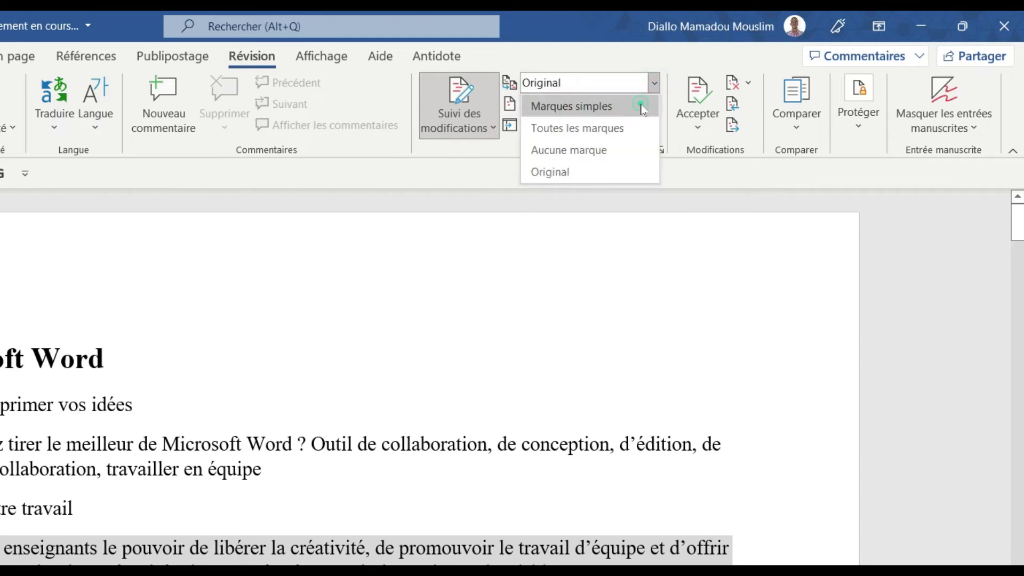
left_click(640, 105)
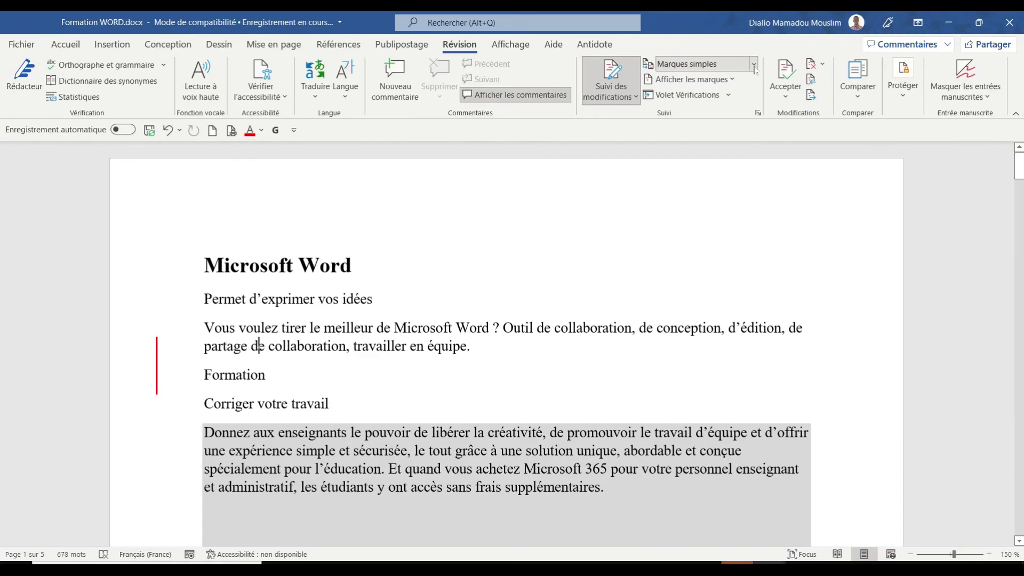
left_click(654, 83)
left_click(633, 128)
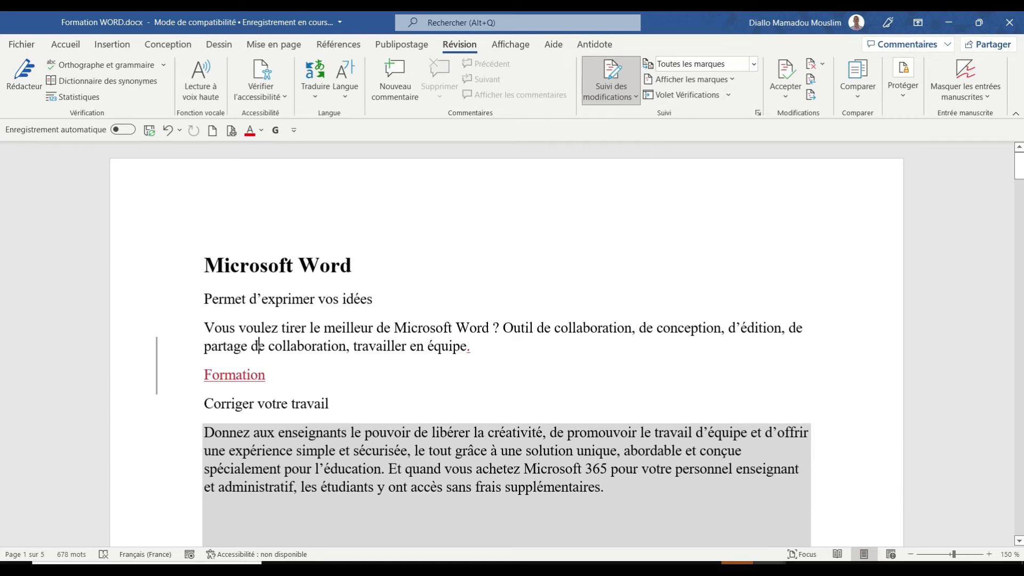
left_click(752, 64)
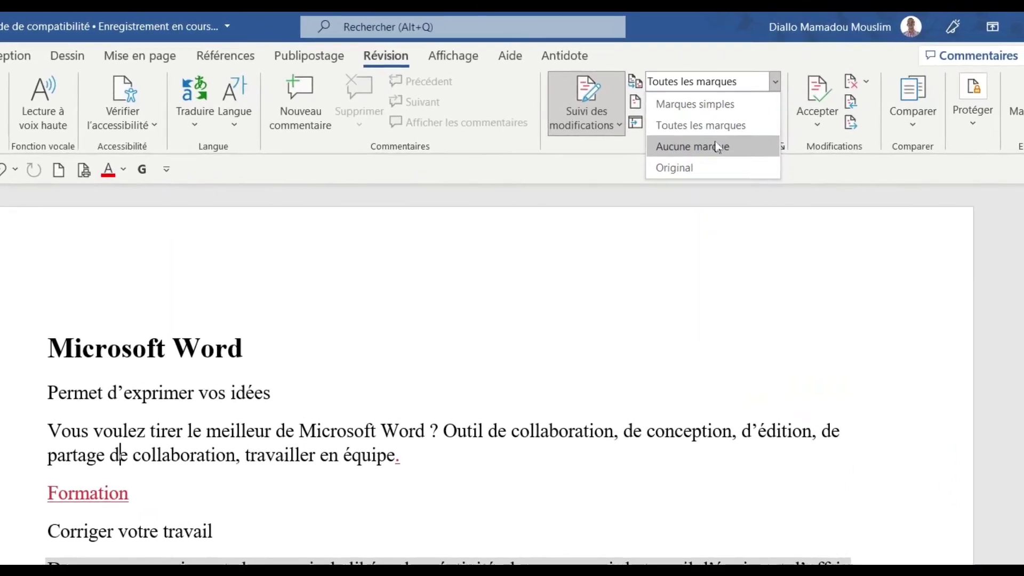
left_click(696, 116)
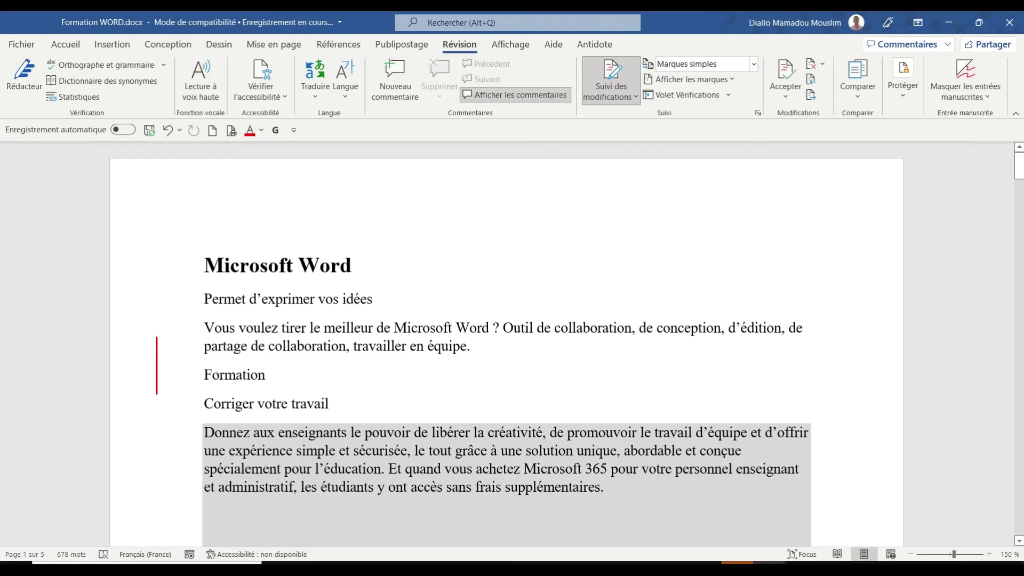
left_click(753, 64)
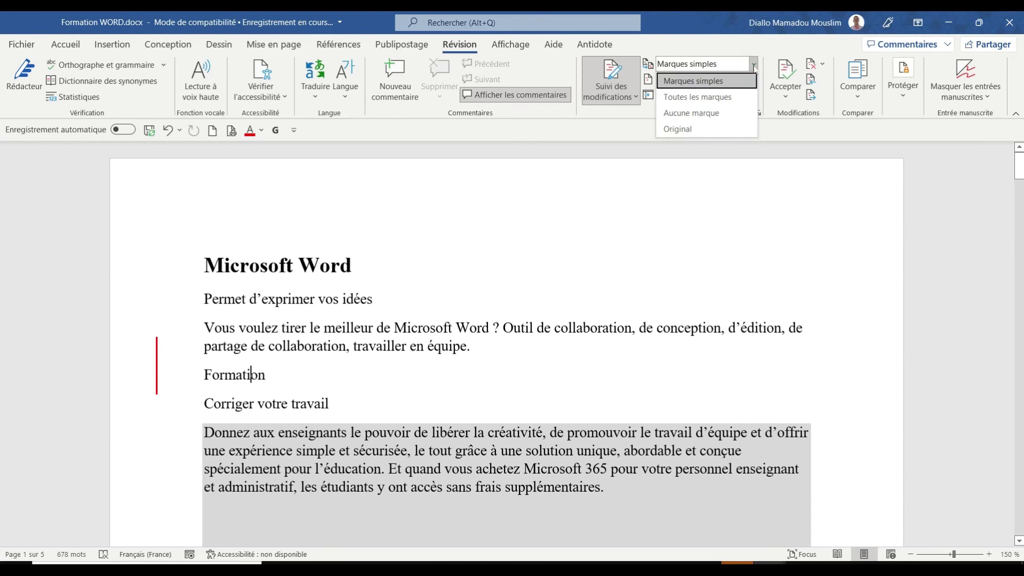
left_click(713, 97)
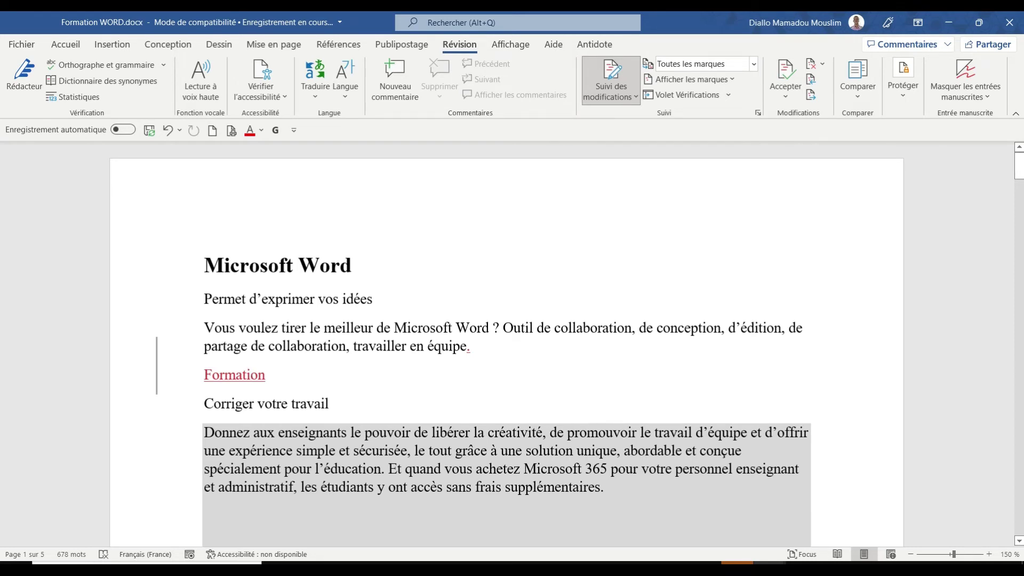
Step: Set change tracking to record modifications for everyone (Pour tout le monde)
left_click_drag(1019, 170, 1020, 368)
left_click_drag(1020, 429, 1019, 191)
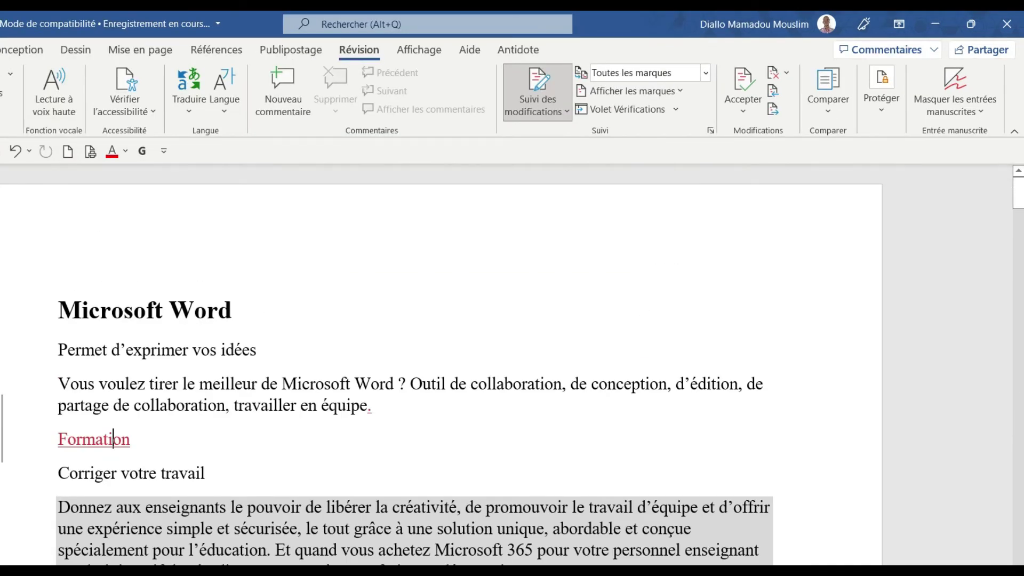
left_click(566, 111)
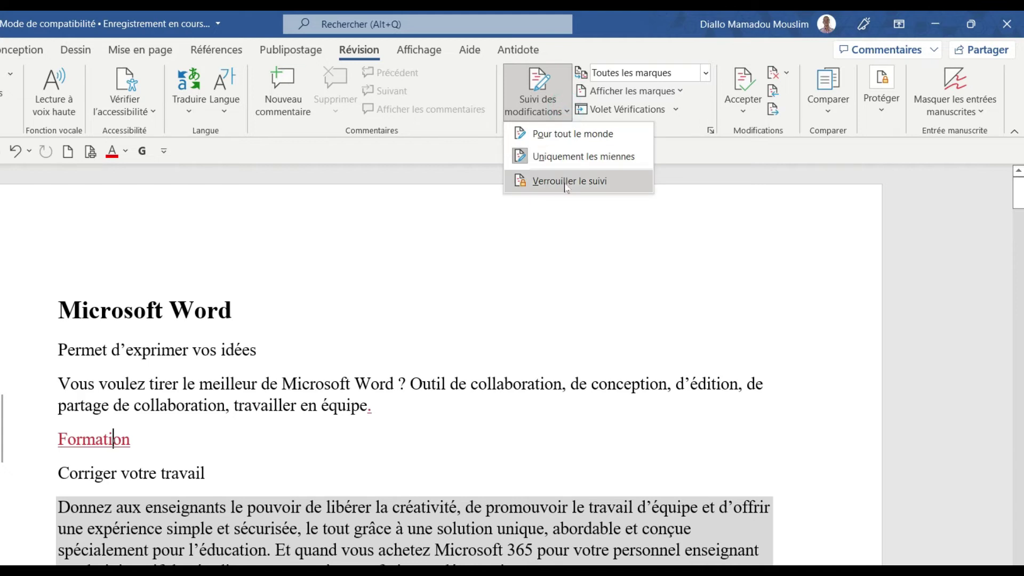
left_click(548, 136)
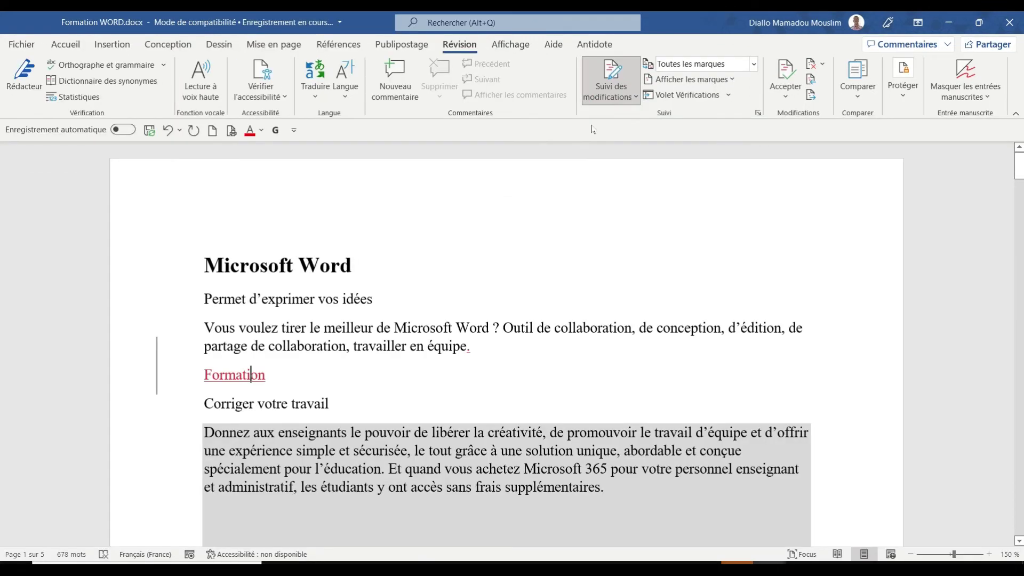
left_click(634, 97)
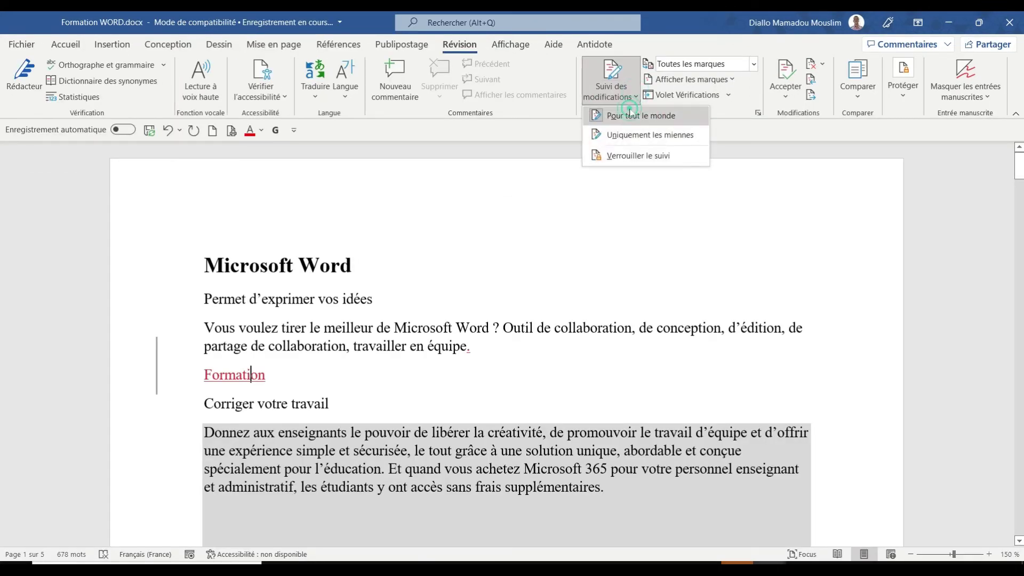
left_click(631, 114)
left_click(635, 97)
left_click(634, 116)
Step: Insert a full stop and the line "Terminé" after "Formation", and the word "Bonjour" below the paragraph ending in "connaissance"
left_click(294, 379)
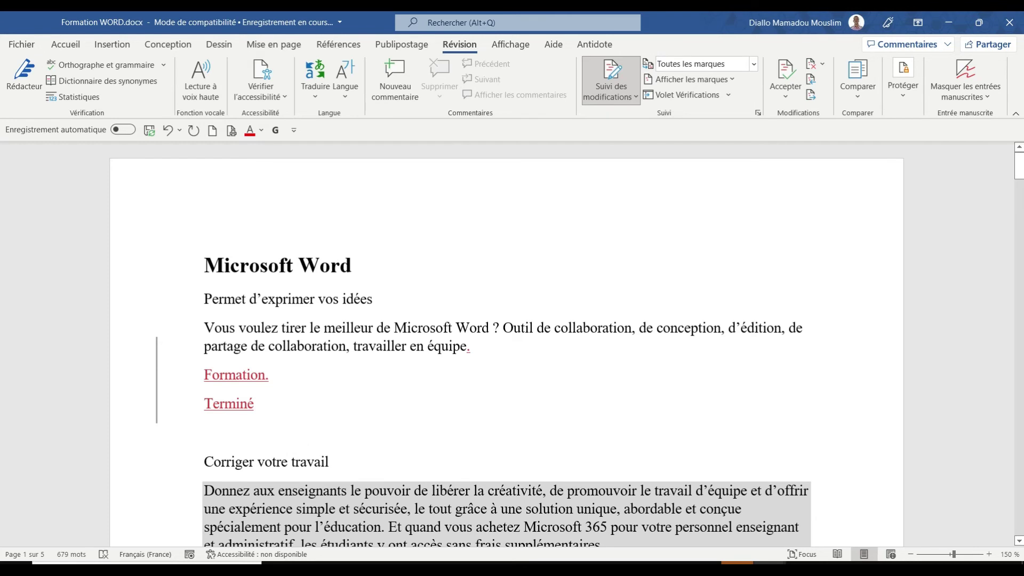
scroll(1, 232, "down", 12)
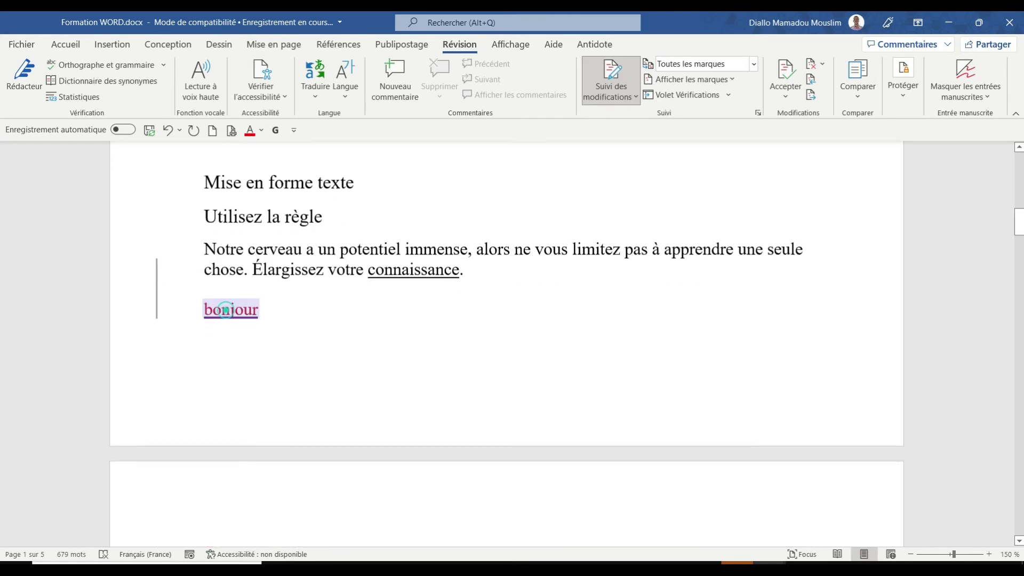
left_click(230, 309)
left_click(293, 387)
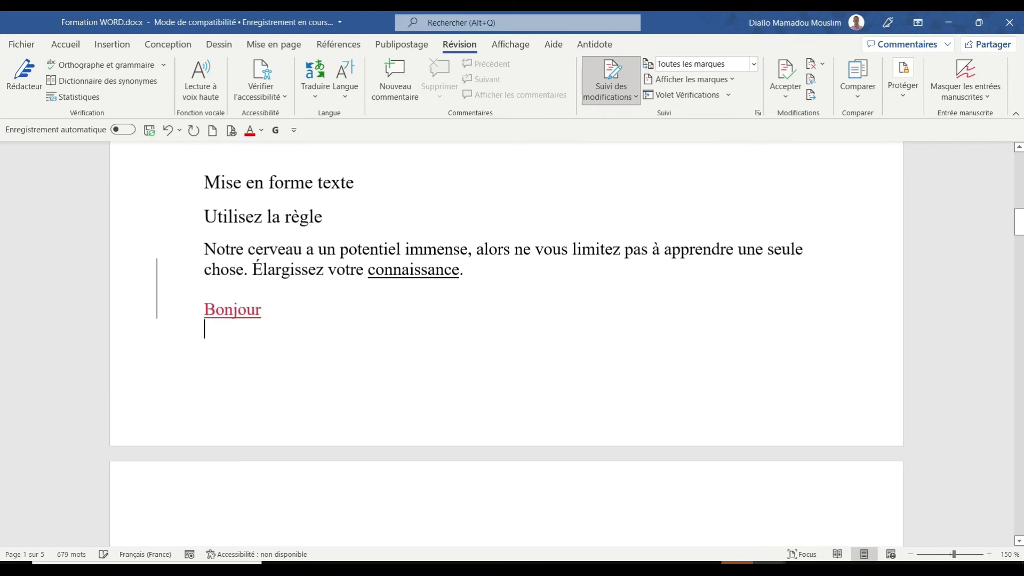
Step: Undo the last edit, working from the beginning of the document
scroll(3, 224, "up", 10)
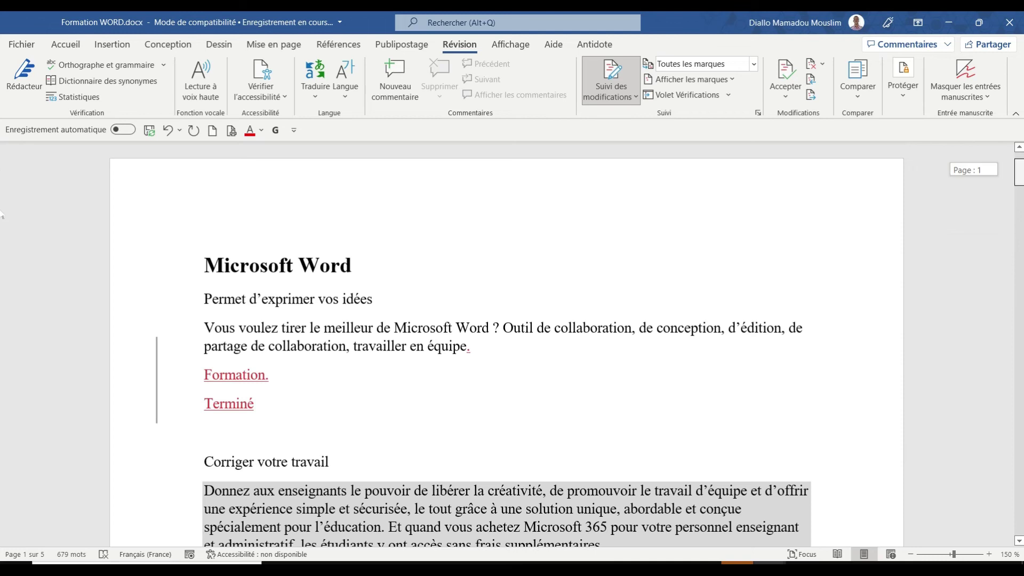
scroll(2, 216, "down", 10)
scroll(2, 216, "up", 10)
scroll(2, 240, "down", 13)
scroll(2, 271, "up", 10)
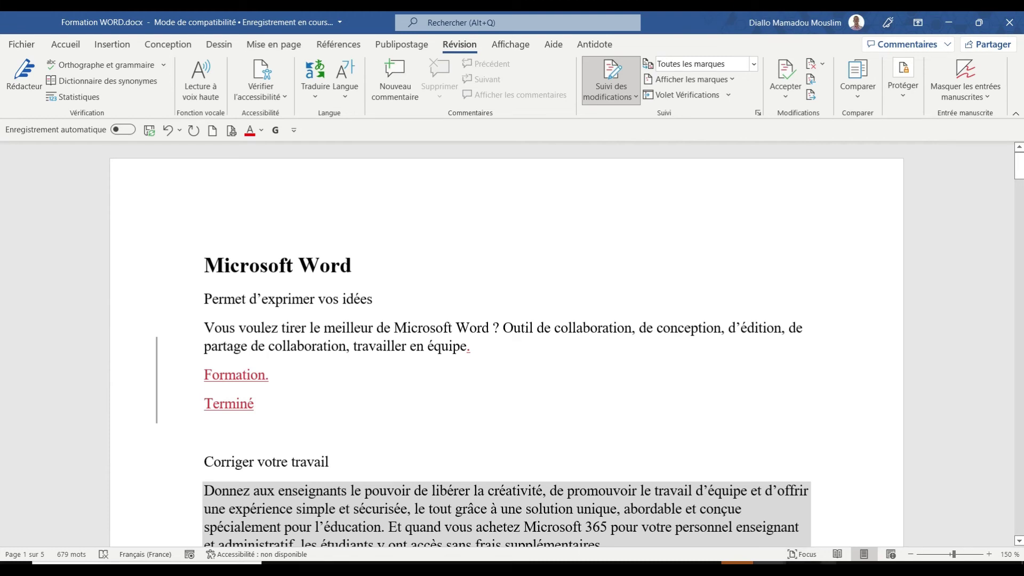
key("ctrl+z")
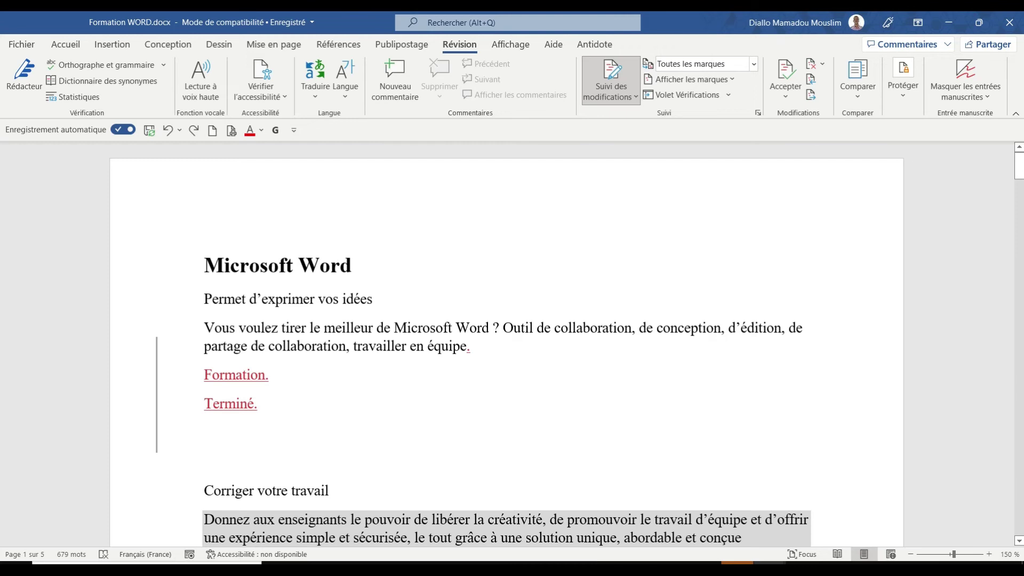
Step: Make the word "collaboration" before "travailler en équipe" bold, and add "OK" at the end of that sentence
double_click(313, 340)
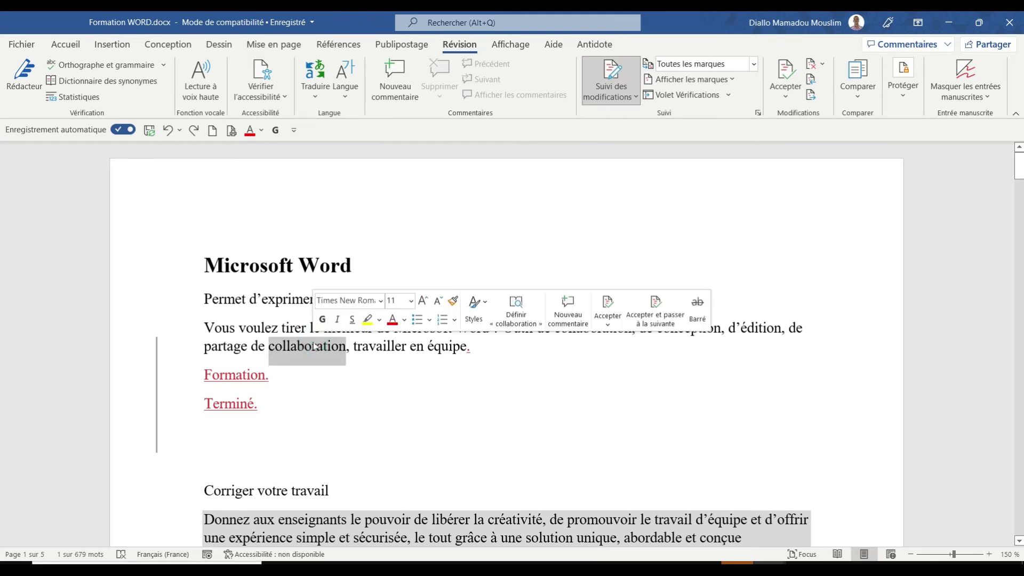
left_click(322, 319)
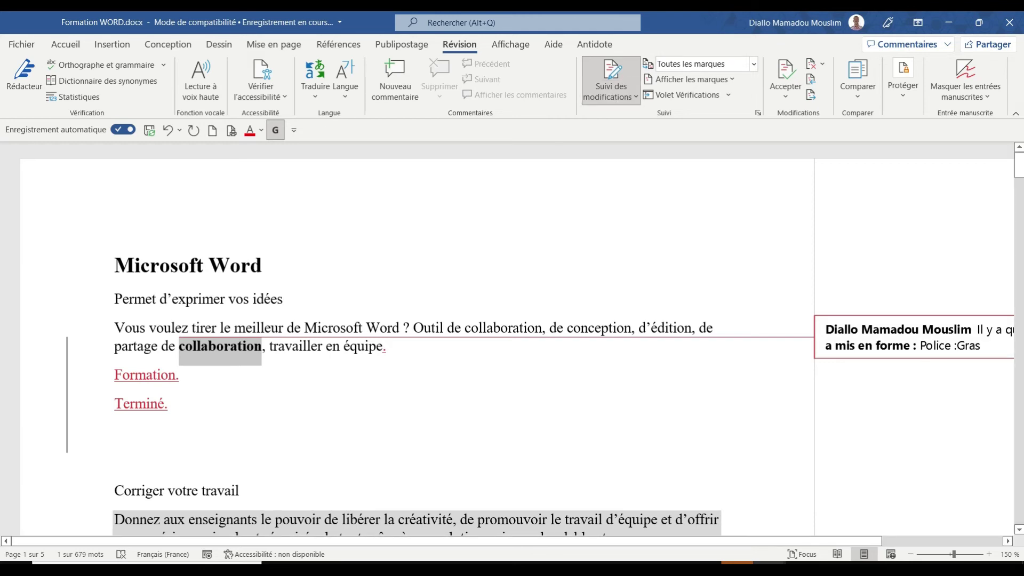
left_click(389, 347)
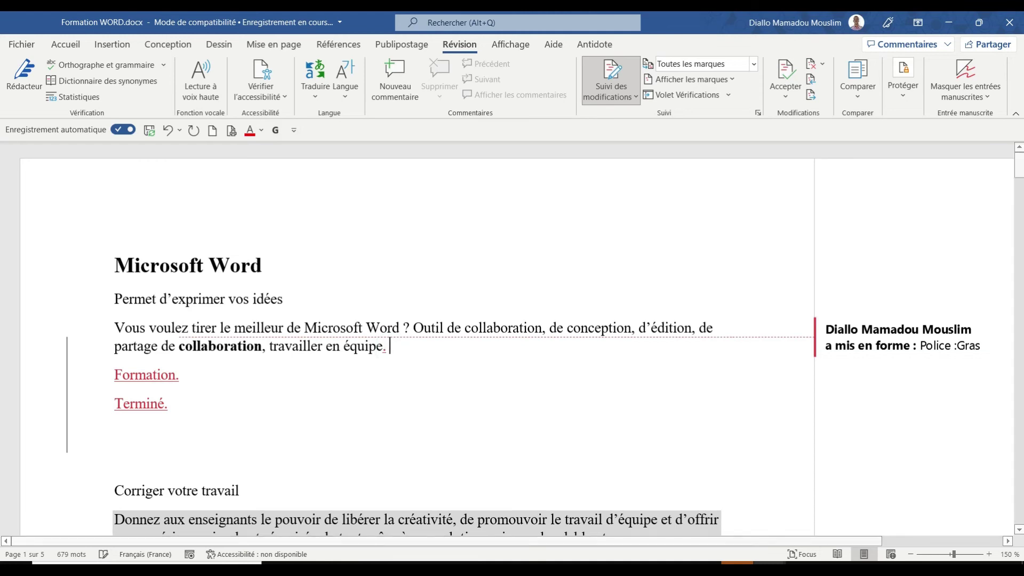
type("OK")
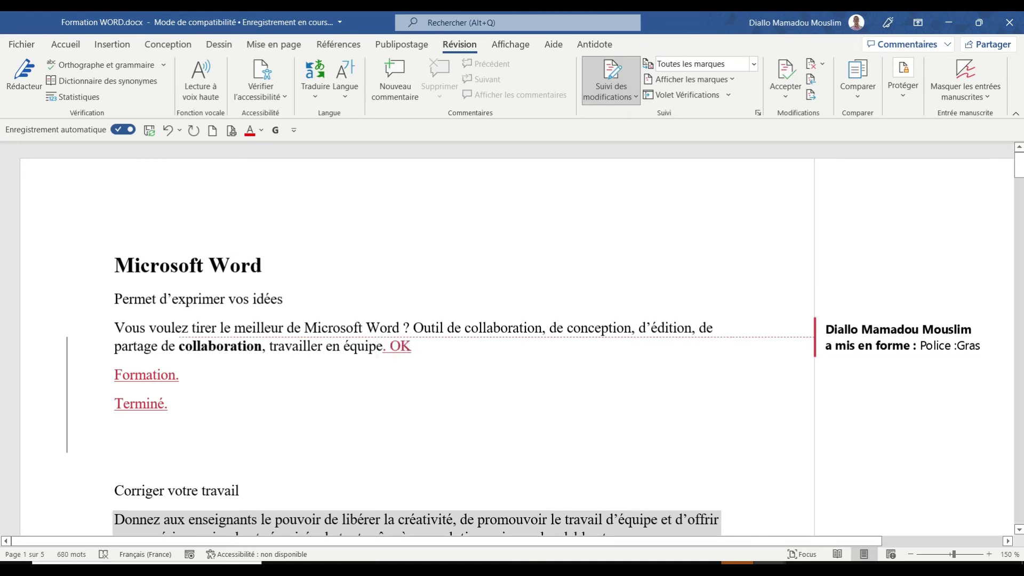
Step: Format the word "conception" in the first paragraph as italic and underlined
double_click(586, 328)
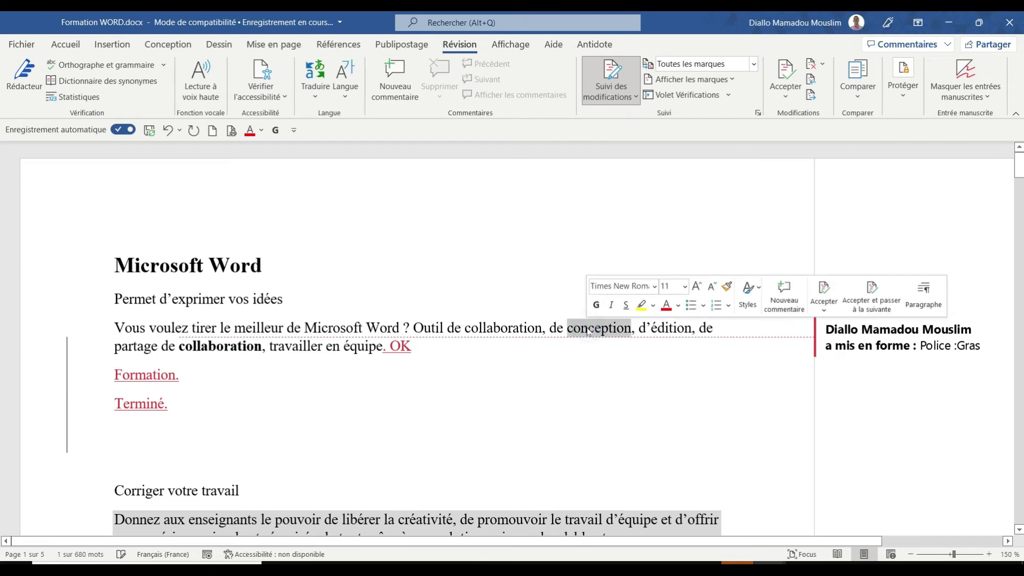
left_click(65, 45)
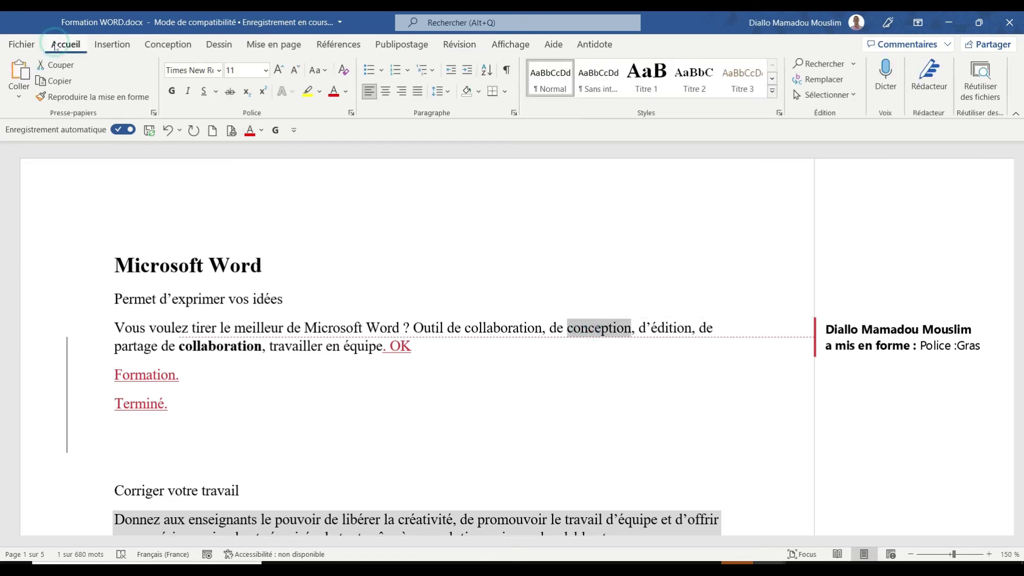
left_click(187, 92)
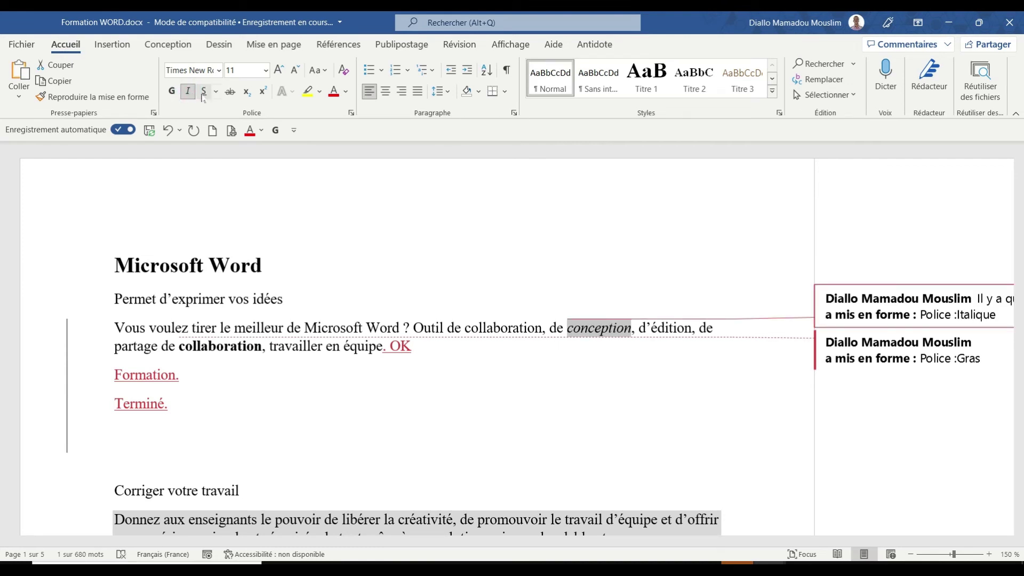
left_click(204, 91)
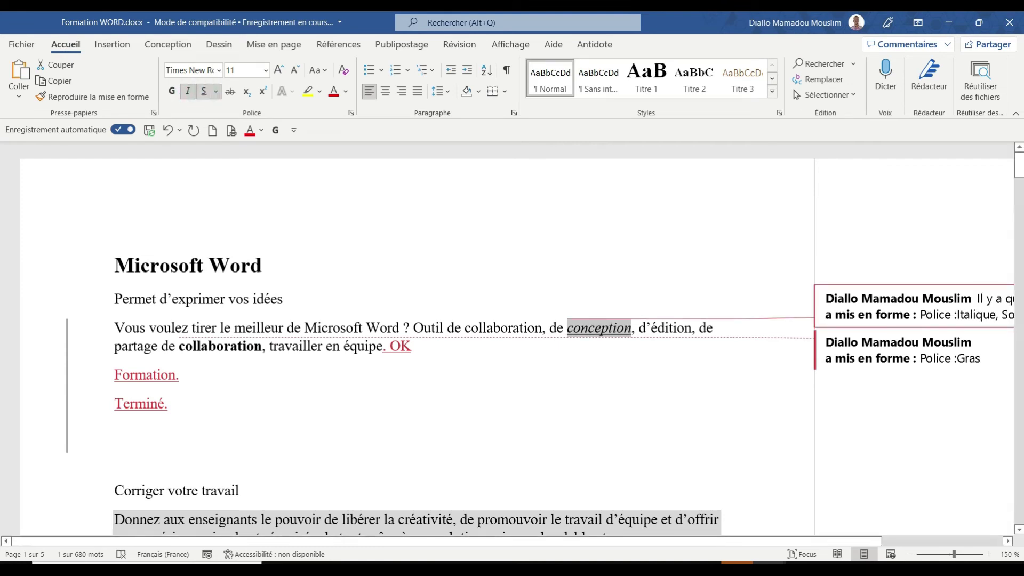
Step: Apply strikethrough to the word "Outil" in the first paragraph
double_click(429, 327)
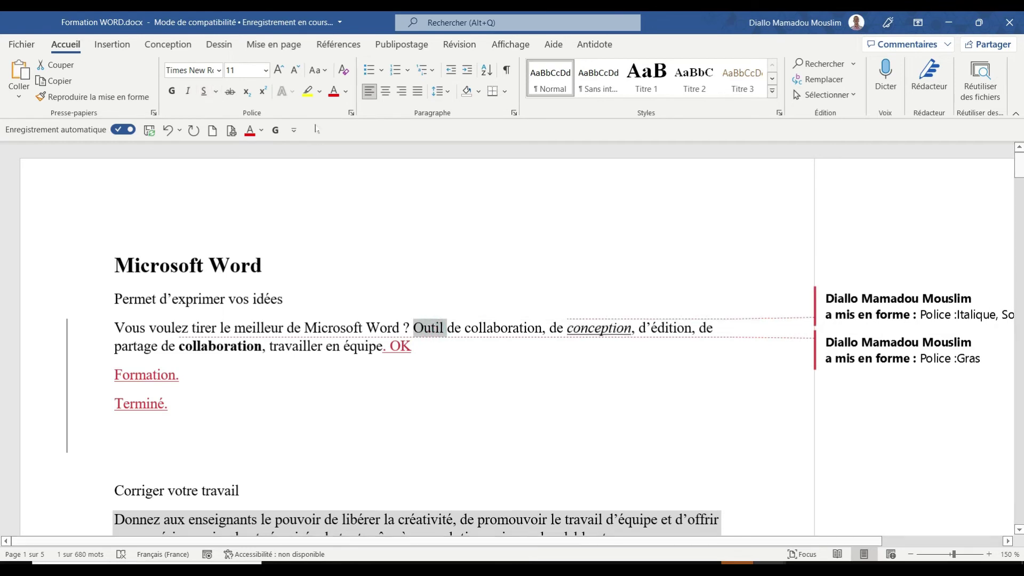
left_click(230, 92)
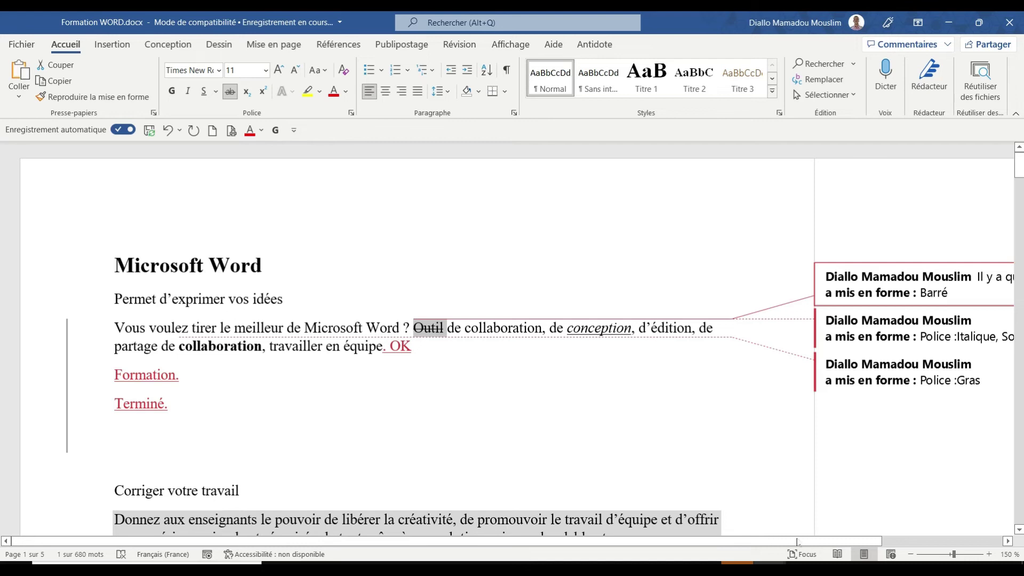
left_click_drag(799, 542, 667, 561)
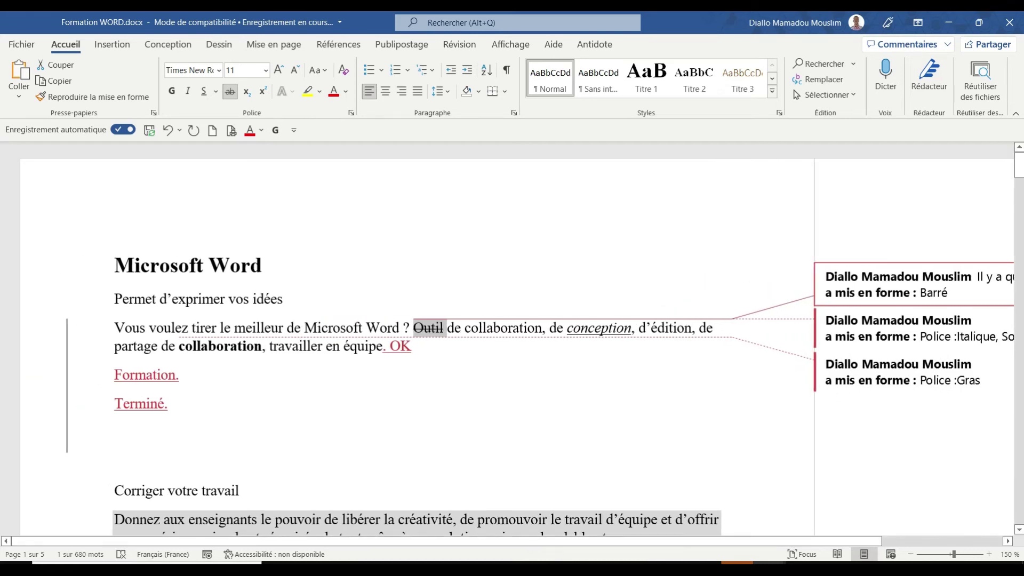
Step: Skip the revision on "Outil" and accept the formatting change on "conception", moving on to the following one (Accepter et passer à la suivante)
left_click(458, 45)
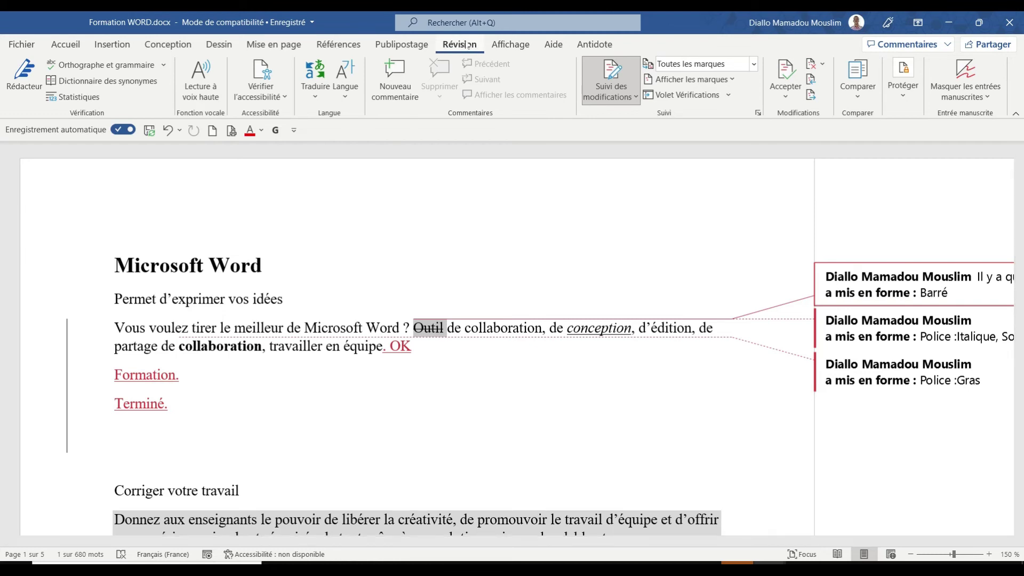
left_click(785, 102)
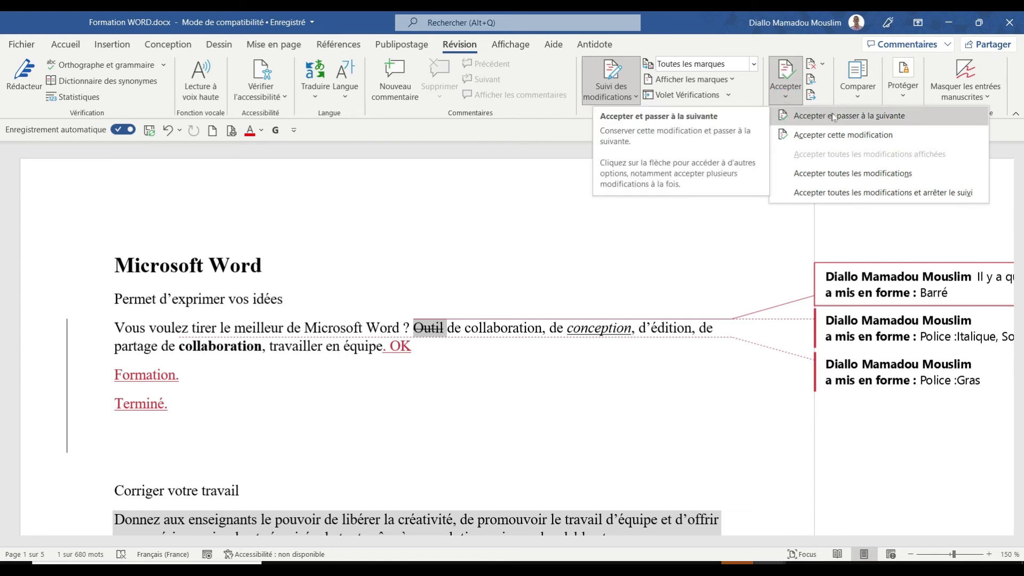
left_click(655, 251)
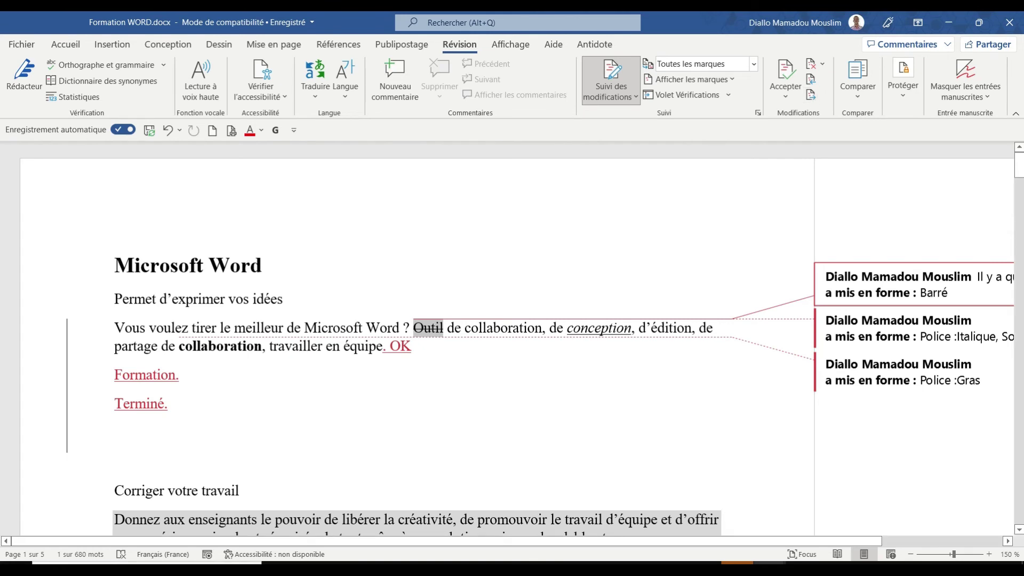
left_click(811, 94)
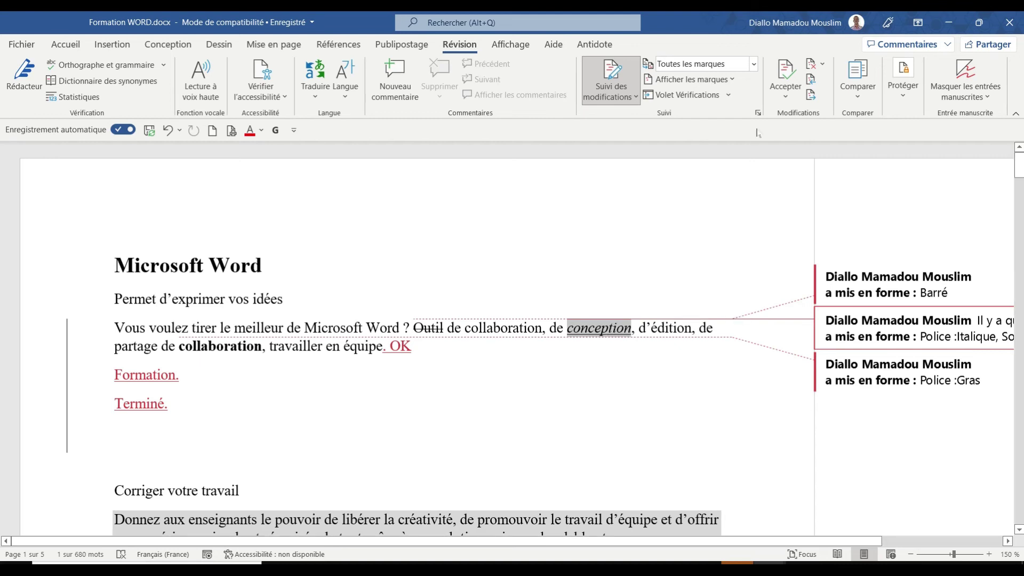
left_click(786, 100)
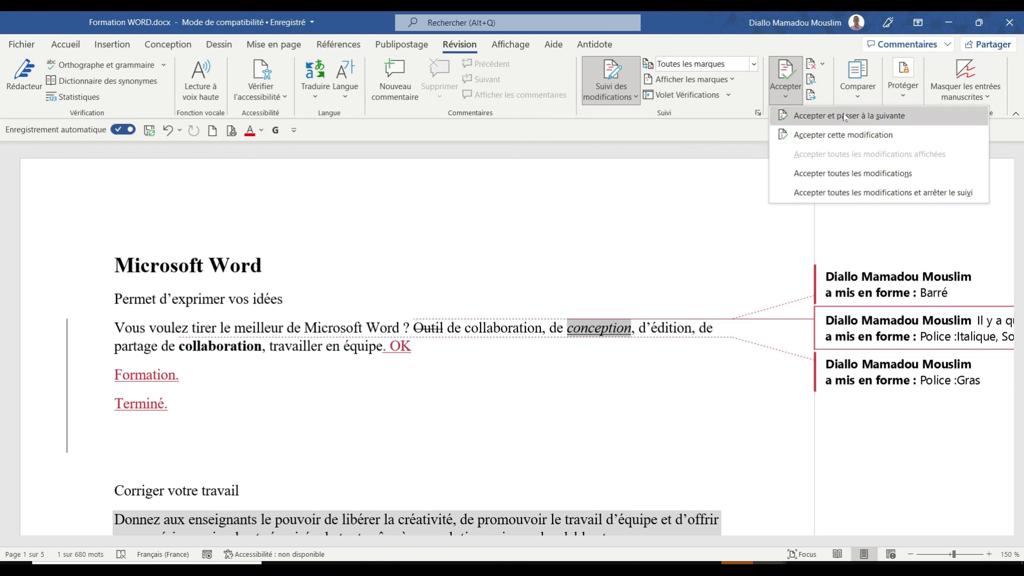
left_click(845, 117)
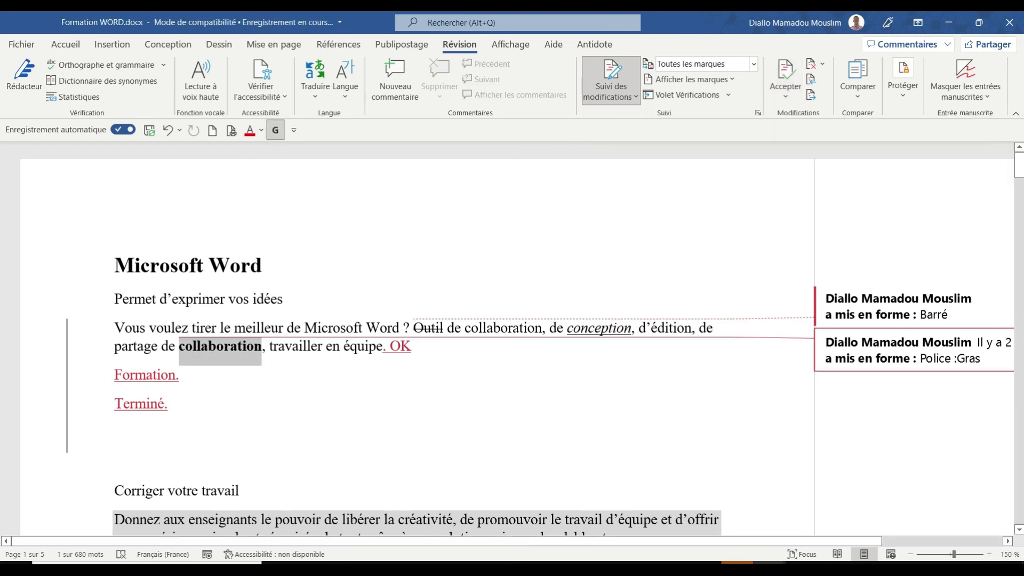
Step: Accept the bold formatting revision on "collaboration" and reject the inserted text ". OK", "Formation." and "Terminé."
left_click(785, 96)
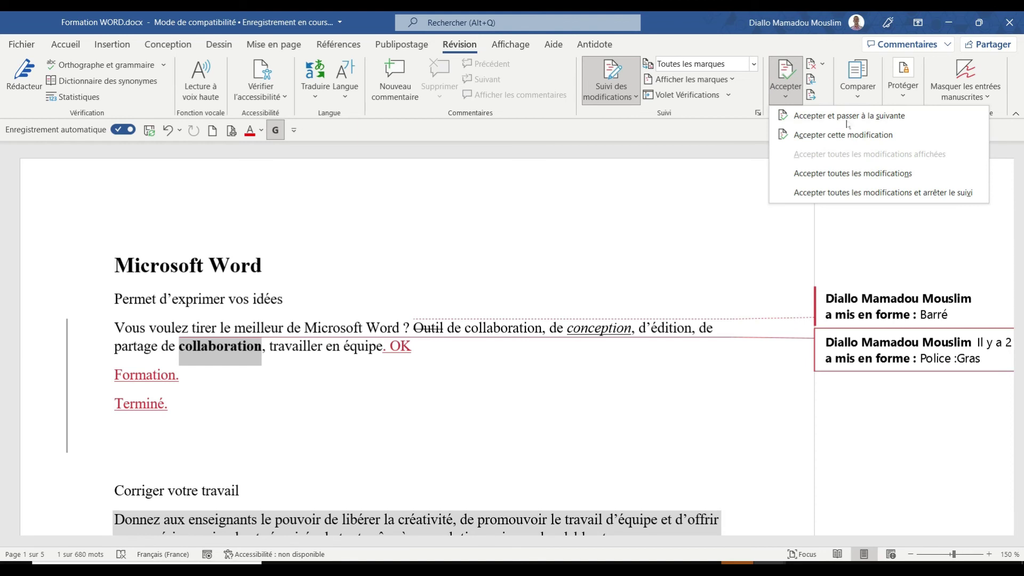
left_click(877, 120)
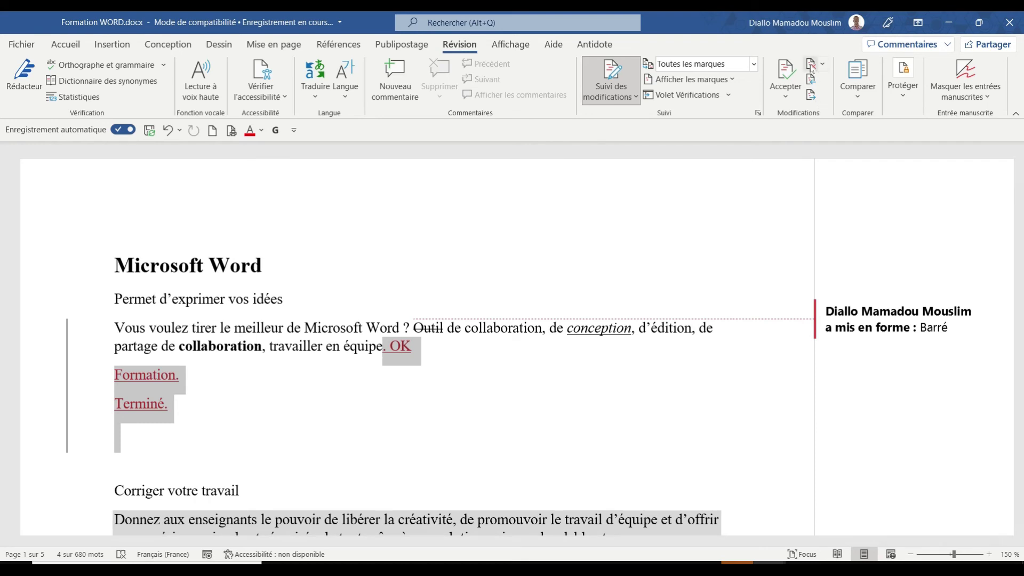
left_click(811, 64)
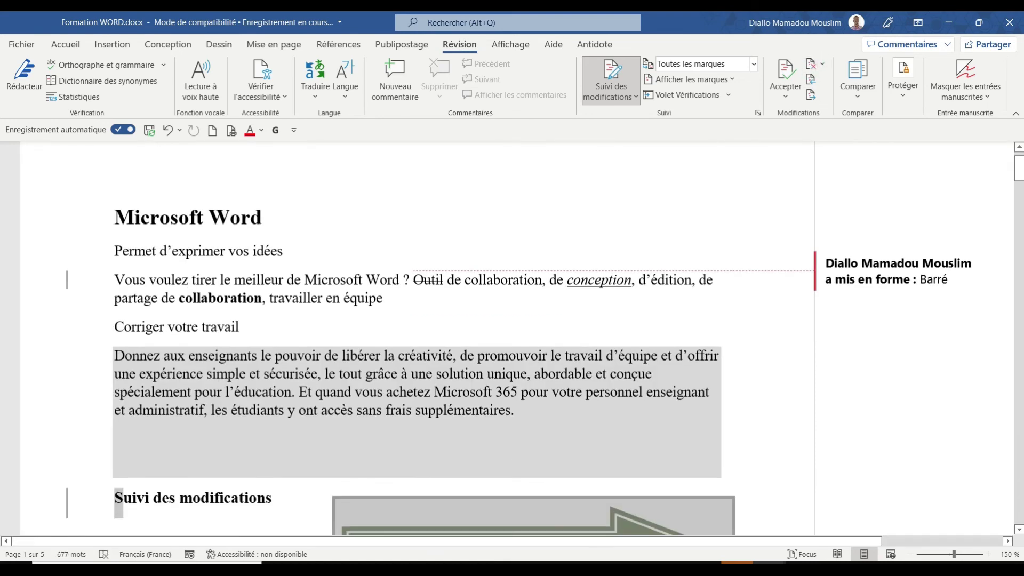
Step: Starting after "travailler en équipe", find the tracked change at the "Suivi des modifications" heading and accept it, moving on to the following one
left_click(389, 297)
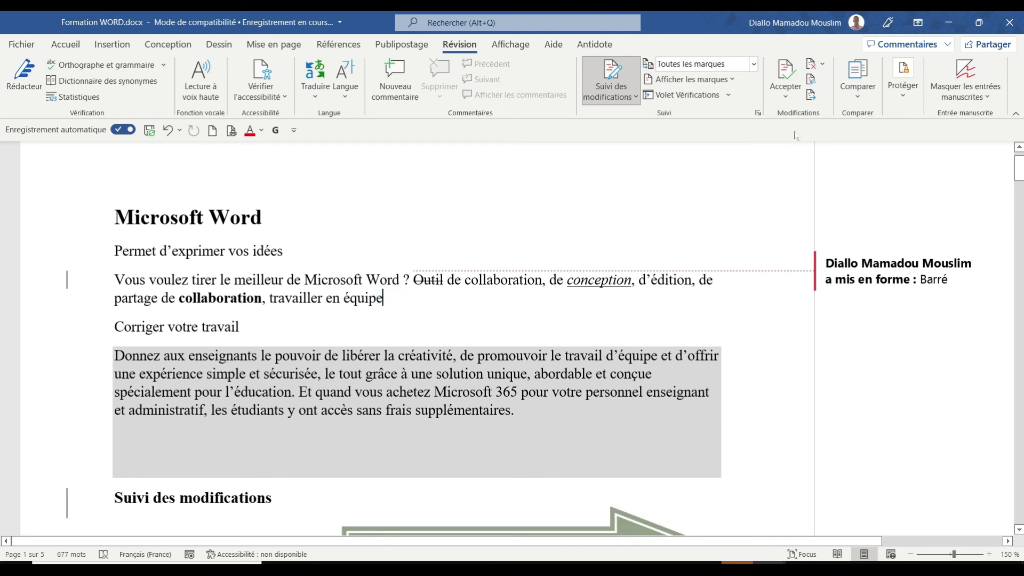
left_click(785, 98)
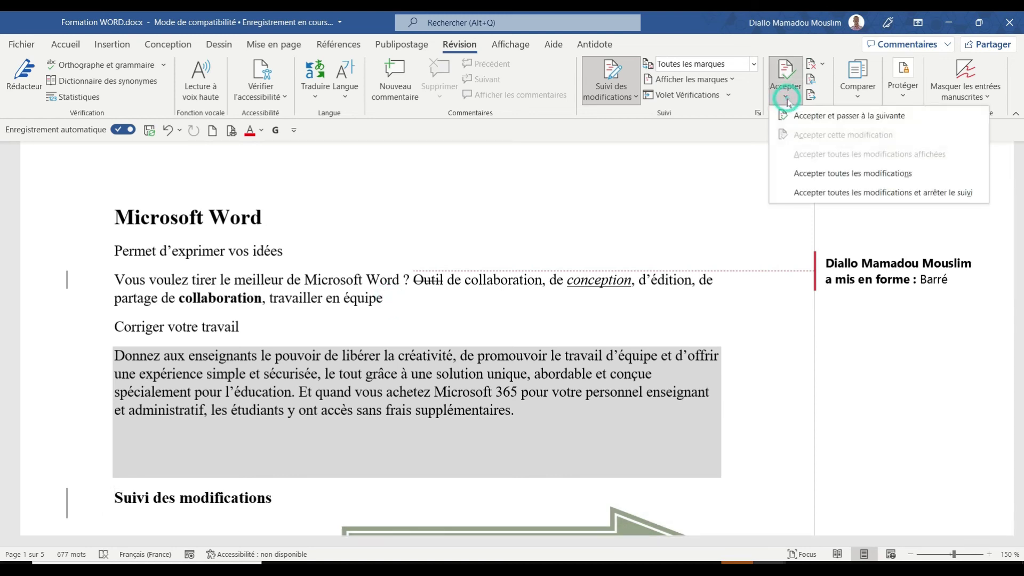
left_click(808, 115)
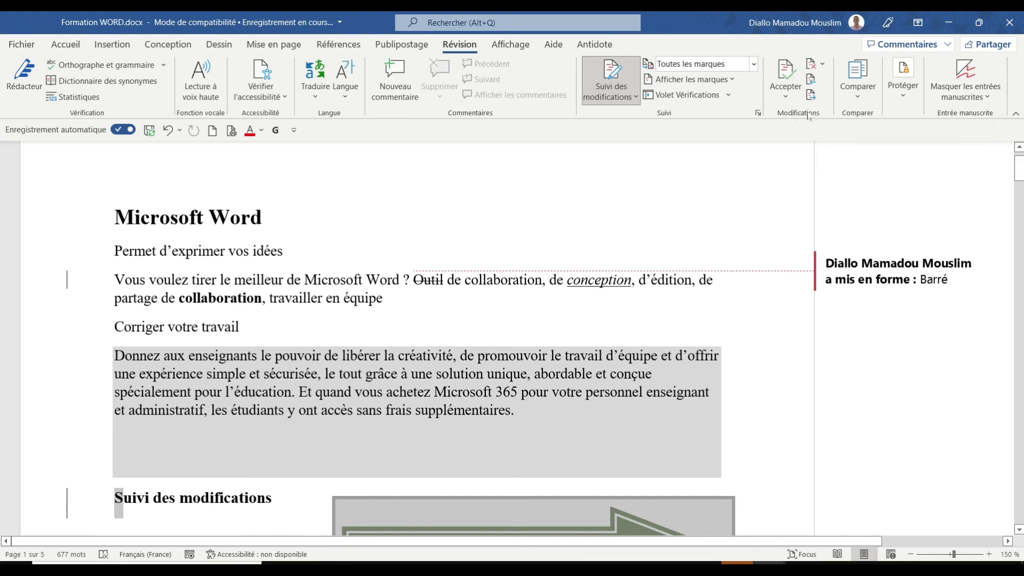
left_click(786, 97)
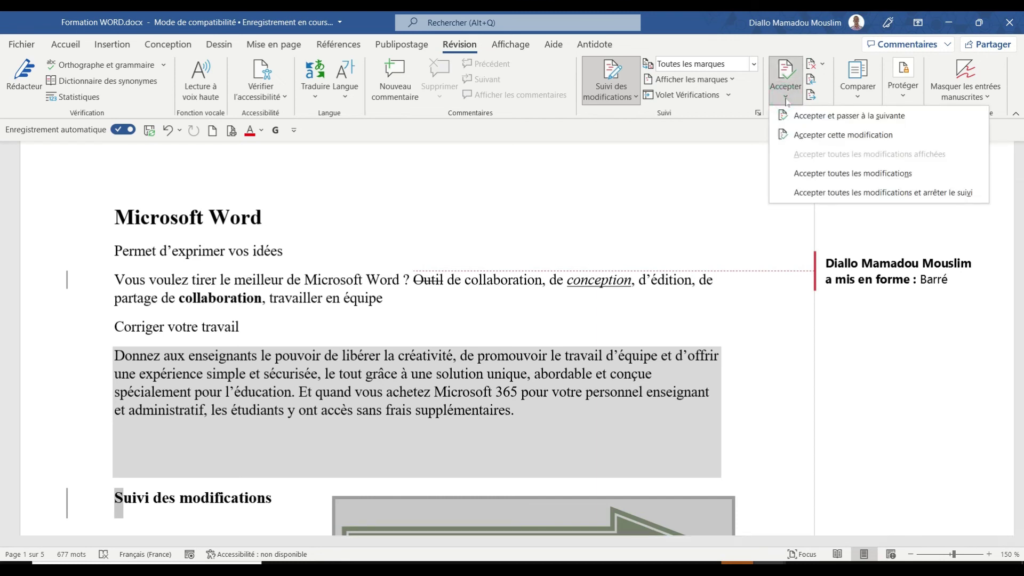
left_click(835, 116)
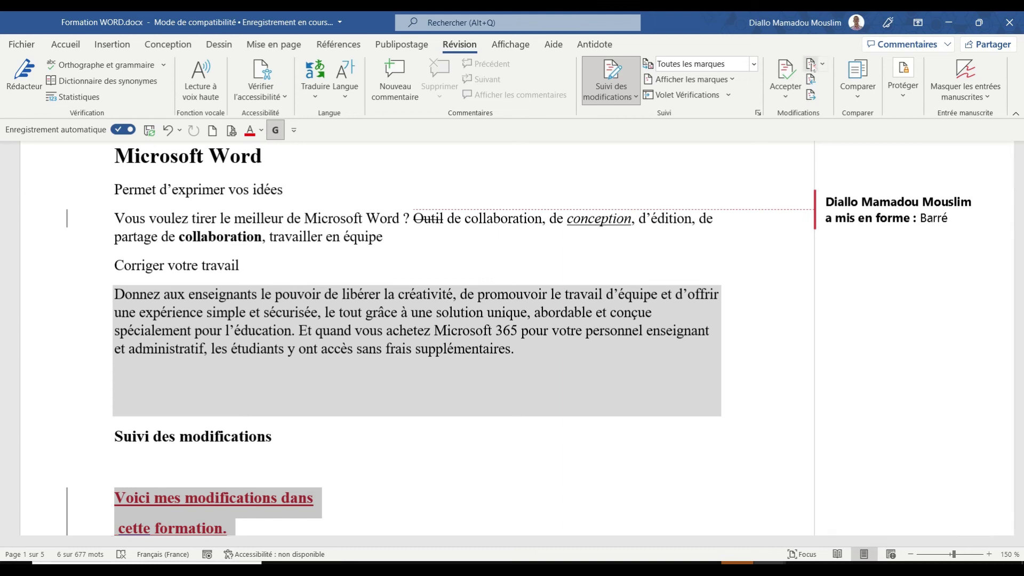
Step: Reject the inserted text "Voici mes modifications dans cette formation." and the inserted word "Bonjour"
left_click(811, 64)
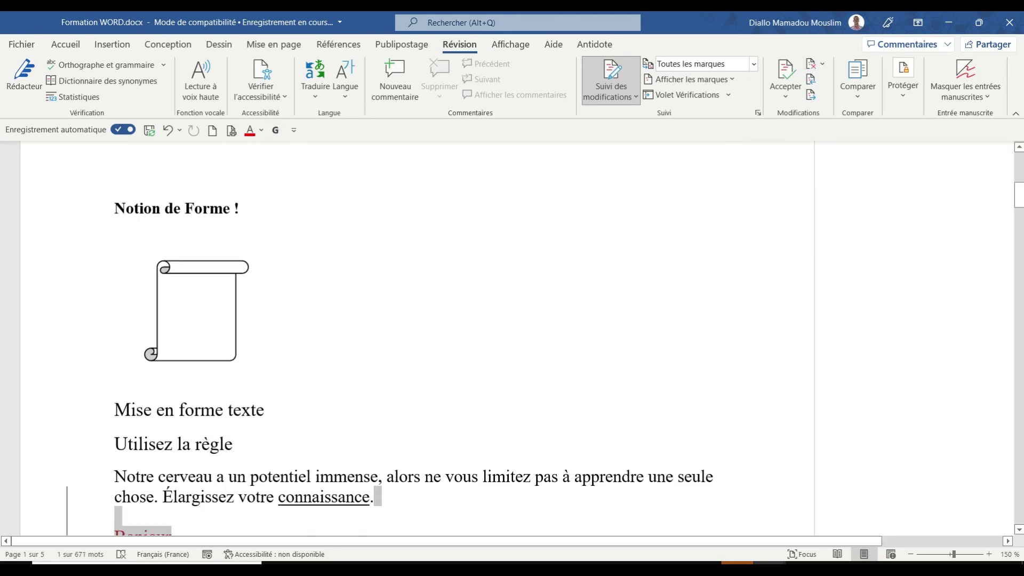
left_click_drag(1019, 201, 1021, 206)
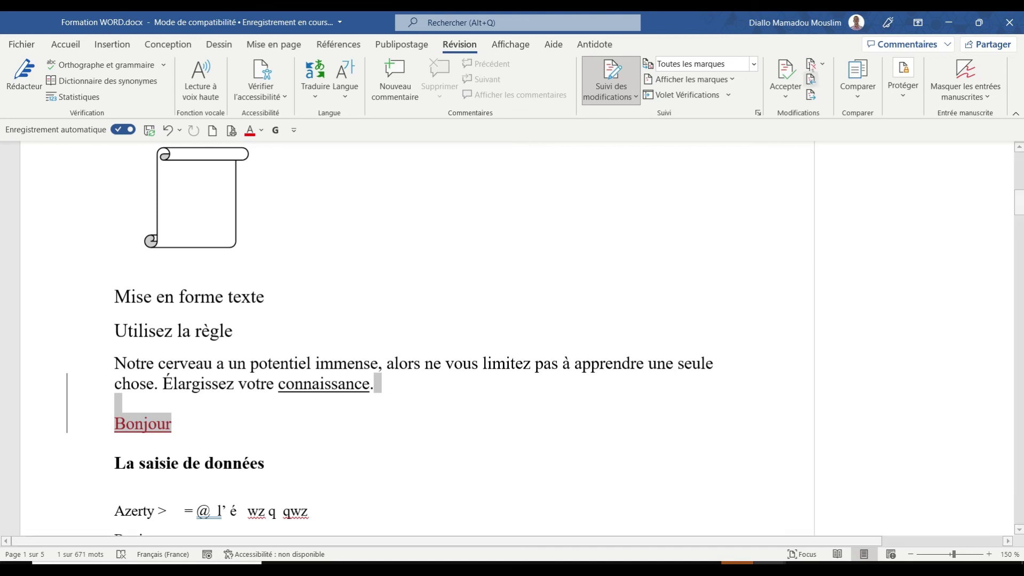
left_click(811, 65)
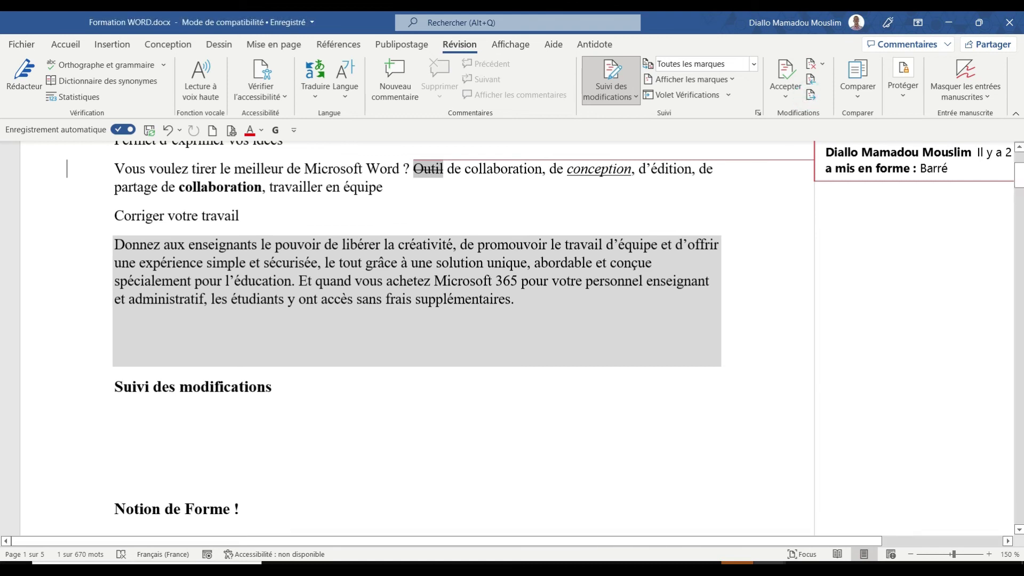
Step: Accept all remaining changes and stop tracking (Accepter toutes les modifications et arrêter le suivi), and return to the document's beginning
left_click(786, 97)
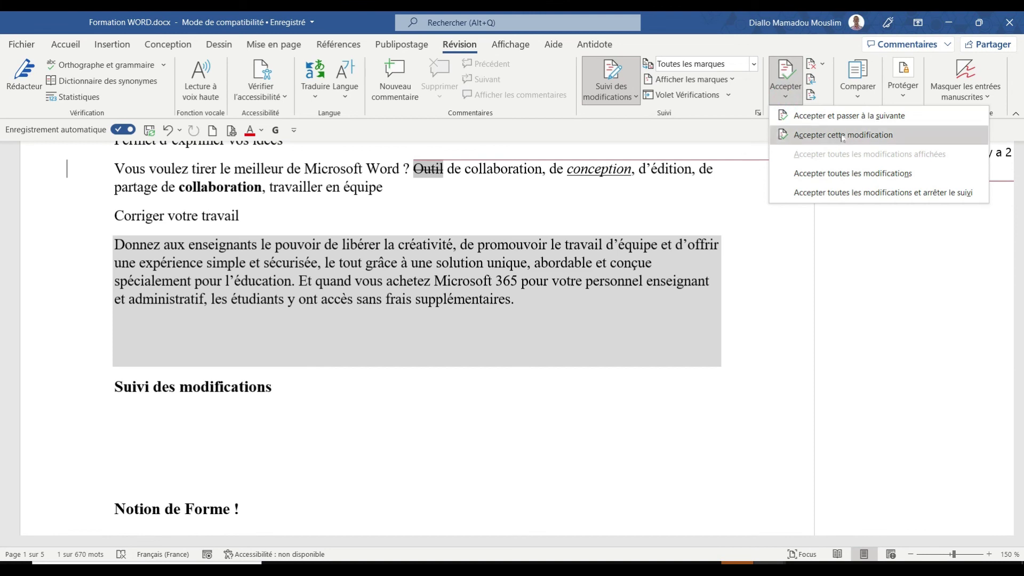
left_click(842, 192)
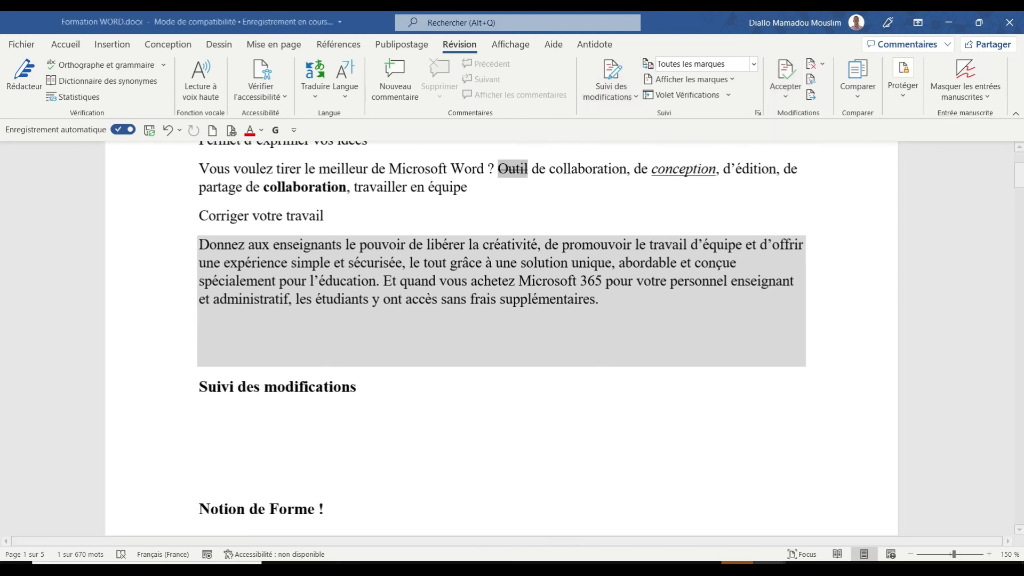
left_click_drag(1019, 177, 1019, 173)
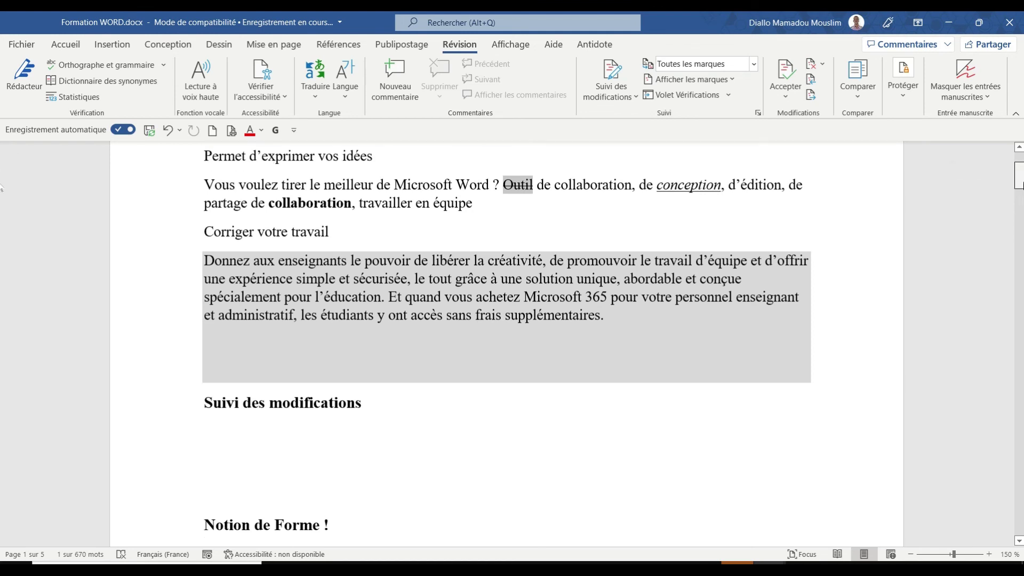
scroll(1006, 193, "up", 3)
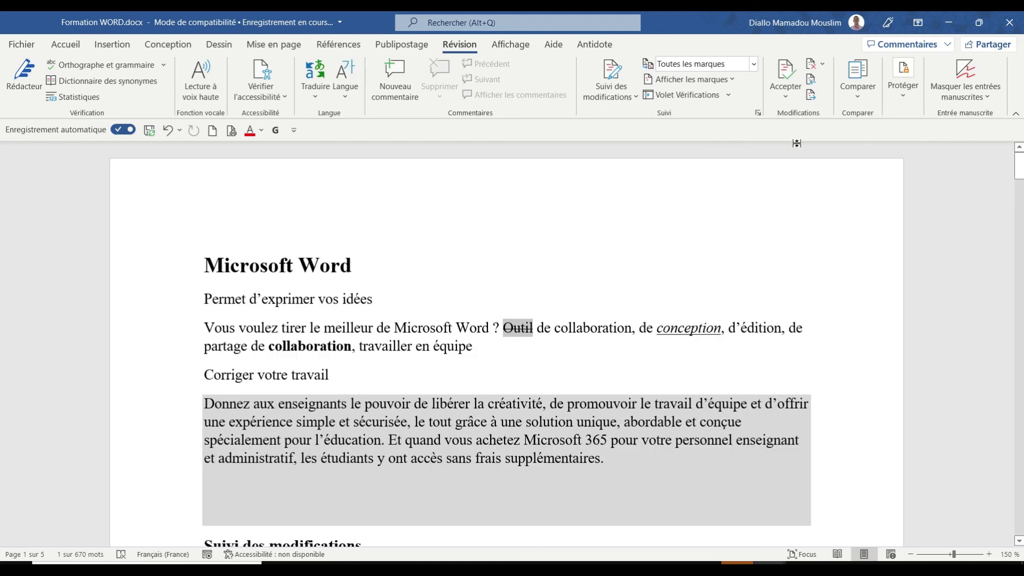